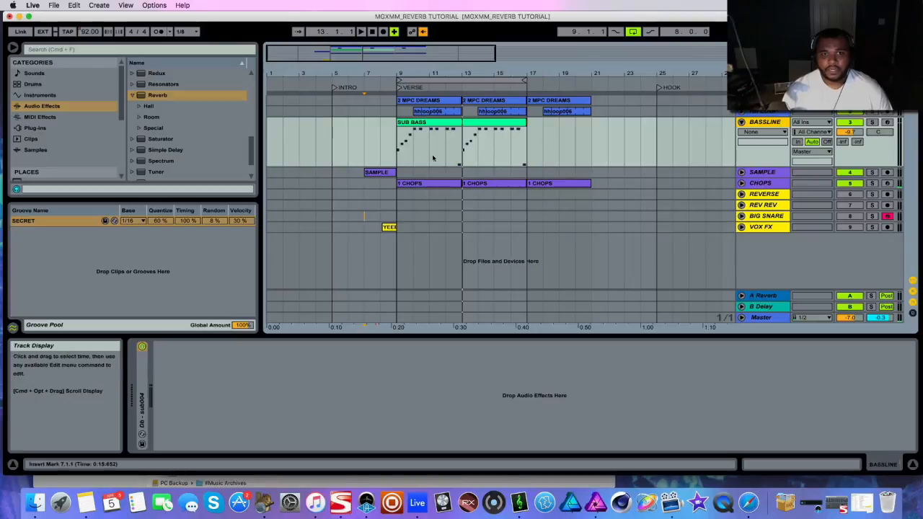
Play the arrangement from bar 7 through the start of the verse
{"action": "left_click", "coordinate": [364, 140]}
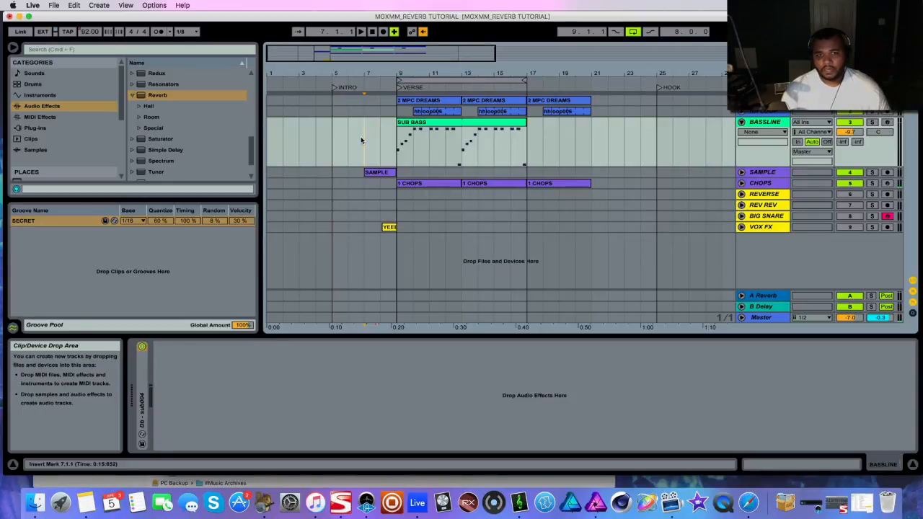
{"action": "key", "text": "space"}
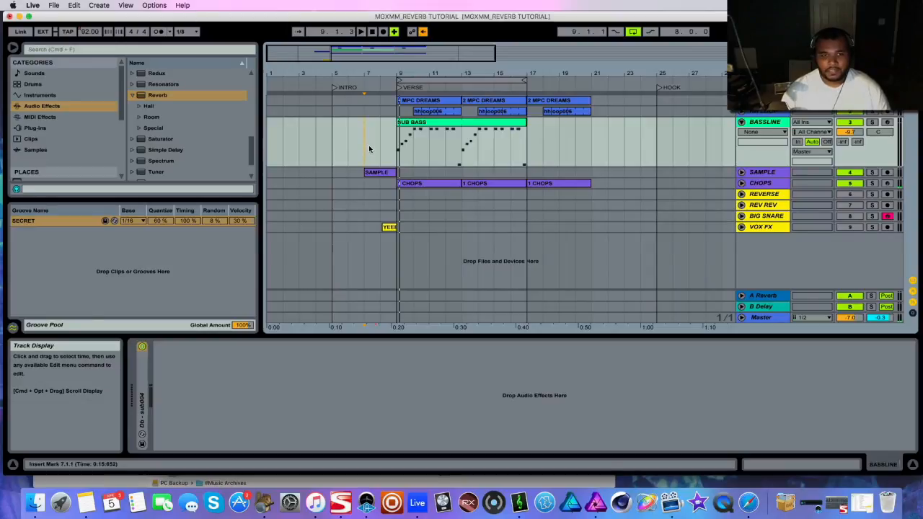
Unfold the SAMPLE track, zoom in around its clip and set the track's automation display to None
{"action": "left_click", "coordinate": [742, 172]}
{"action": "left_click_drag", "start_coordinate": [380, 51], "coordinate": [362, 57]}
{"action": "left_click", "coordinate": [762, 182]}
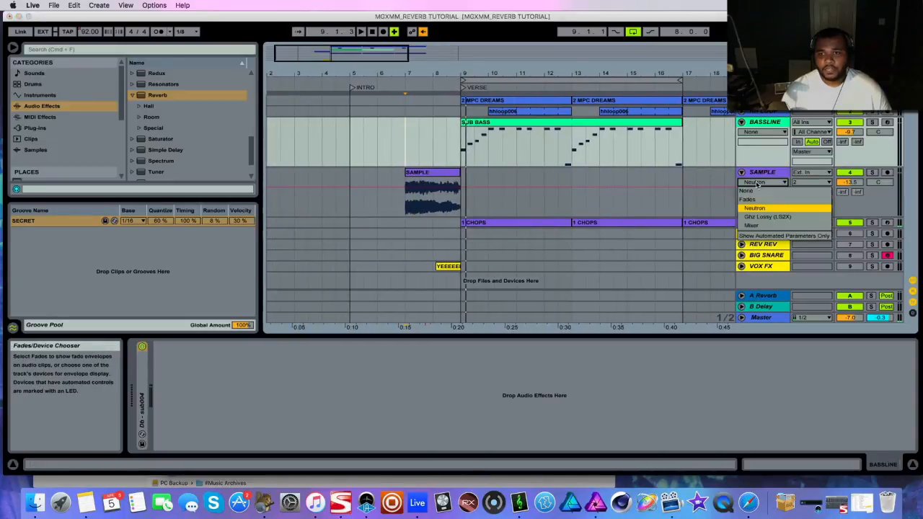
{"action": "left_click", "coordinate": [757, 191]}
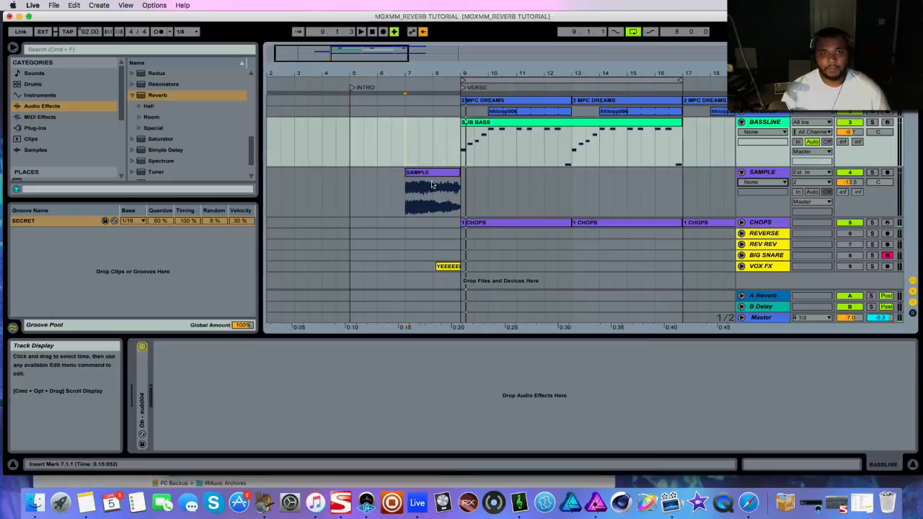
Audition the SAMPLE clip and select its first bar, from 7.1.1 to 8.1.1
{"action": "left_click_drag", "start_coordinate": [406, 163], "coordinate": [406, 202]}
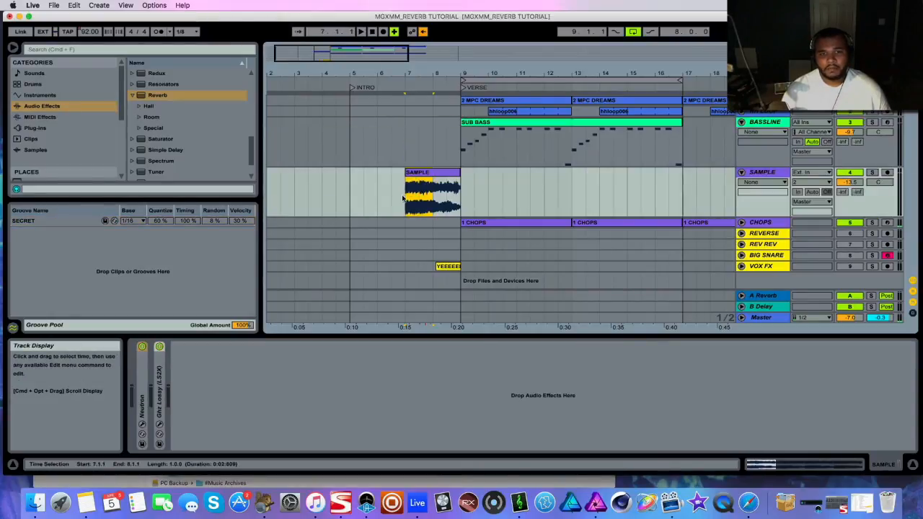
{"action": "left_click", "coordinate": [406, 203]}
{"action": "key", "text": "space"}
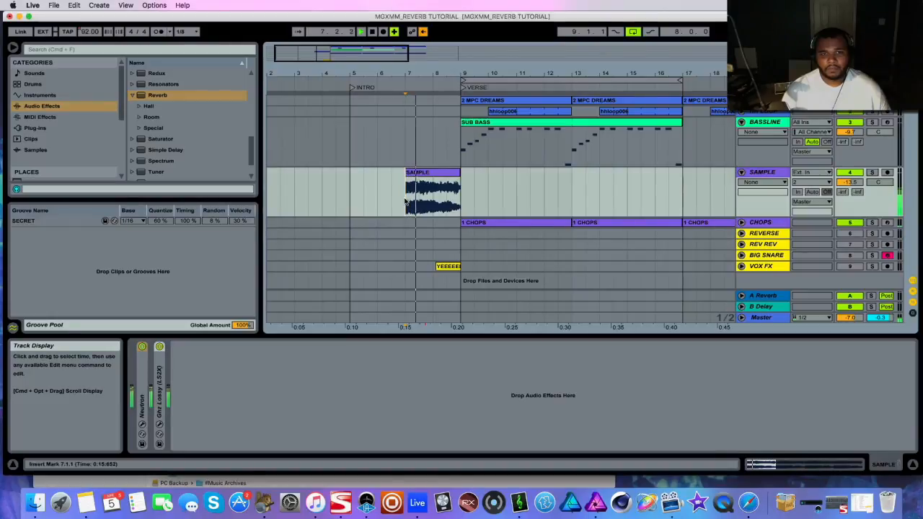
{"action": "left_click_drag", "start_coordinate": [432, 188], "coordinate": [407, 183]}
{"action": "key", "text": "space"}
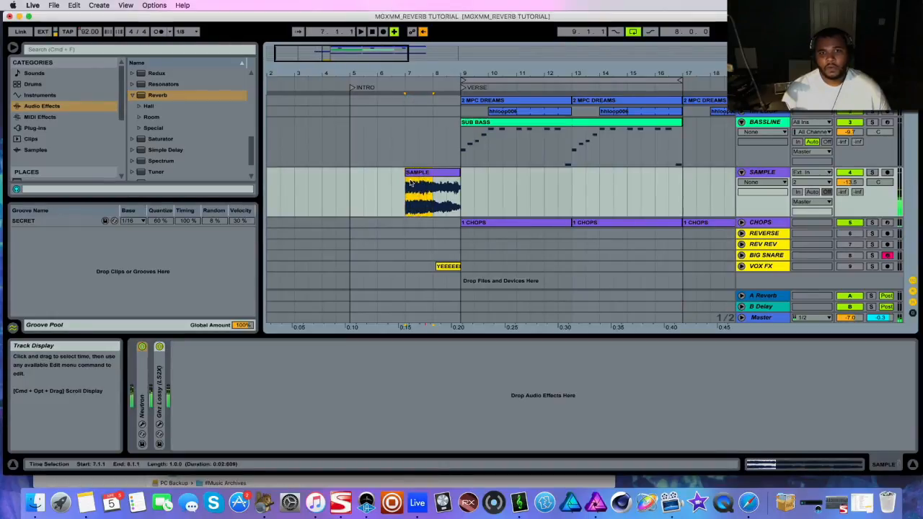
{"action": "key", "text": "space"}
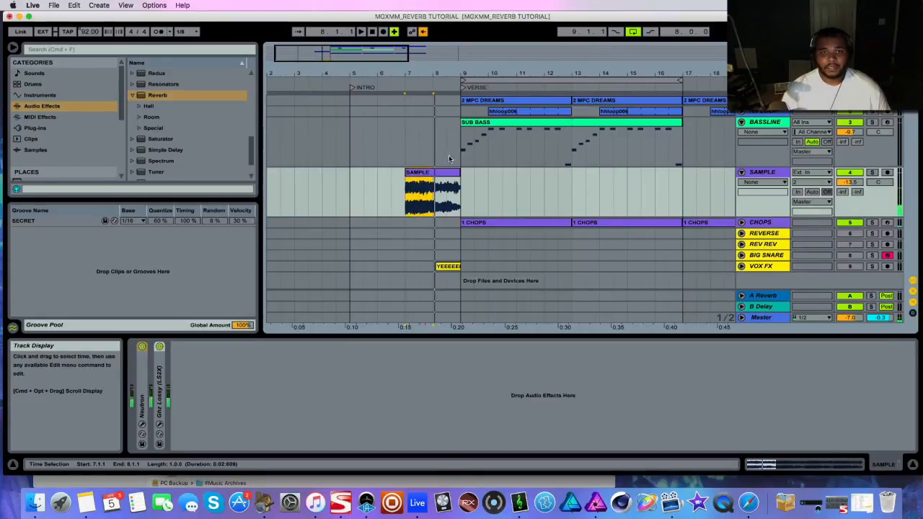
{"action": "key", "text": "space"}
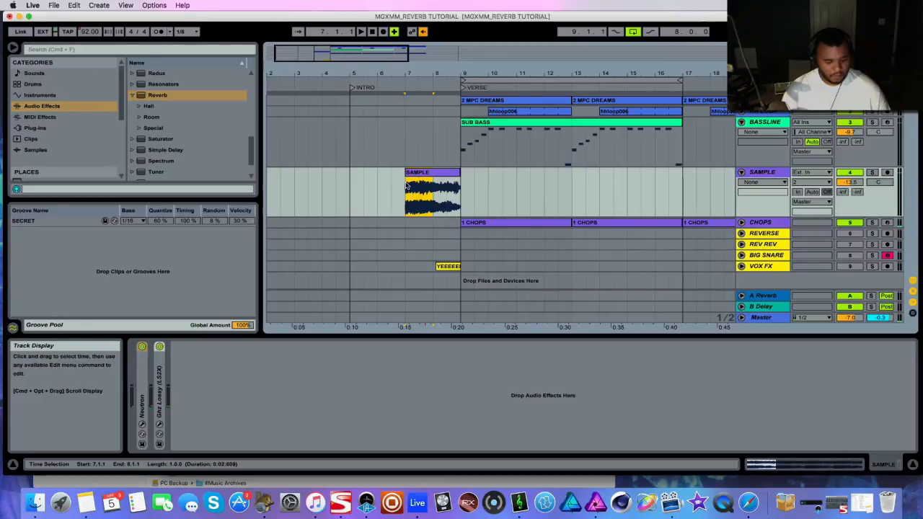
Split the SAMPLE clip at bar 8 and copy its first bar to the REVERSE track, then fold the SAMPLE track
{"action": "left_click", "coordinate": [416, 175]}
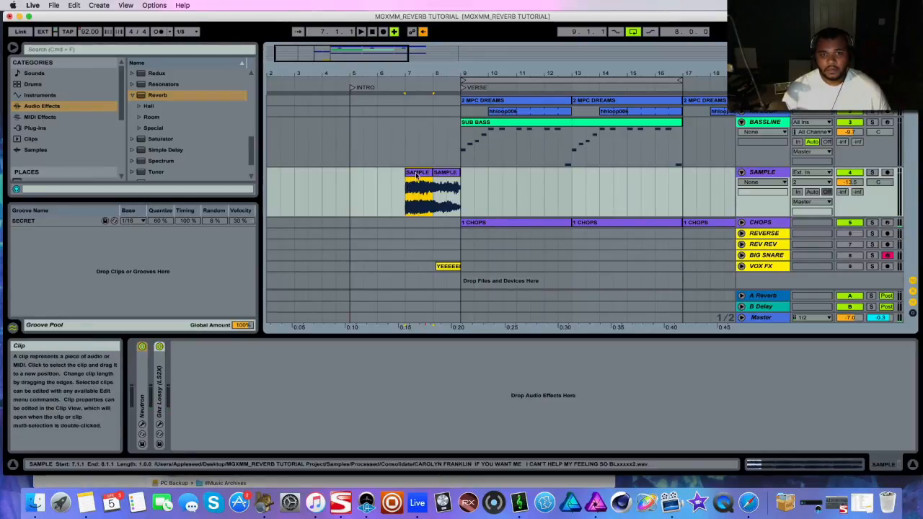
{"action": "left_click_drag", "start_coordinate": [417, 174], "coordinate": [421, 233]}
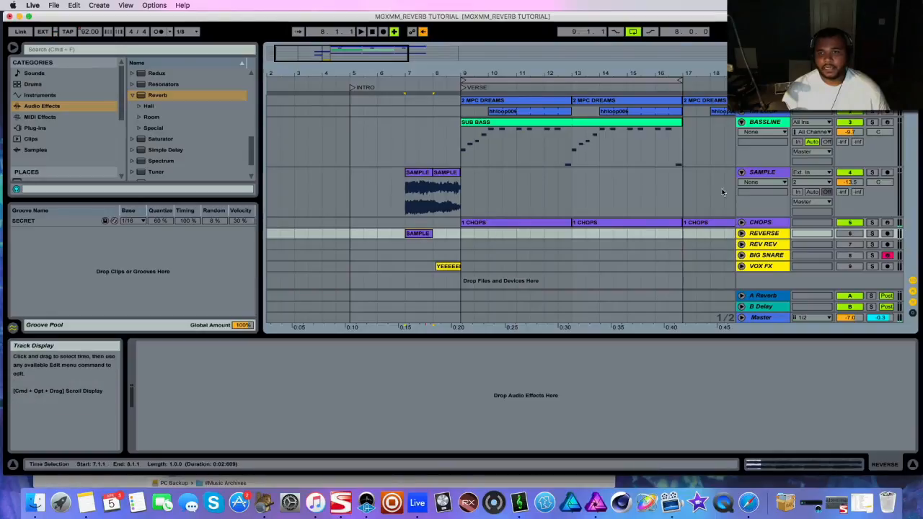
{"action": "left_click", "coordinate": [741, 173]}
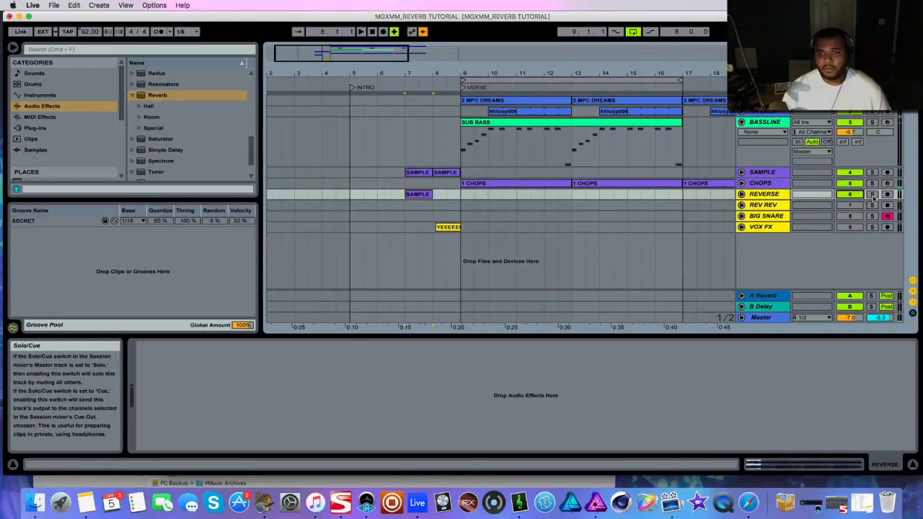
Solo the REVERSE track and move its clip to the INTRO marker at bar 5
{"action": "left_click", "coordinate": [872, 195]}
{"action": "left_click_drag", "start_coordinate": [417, 195], "coordinate": [355, 204]}
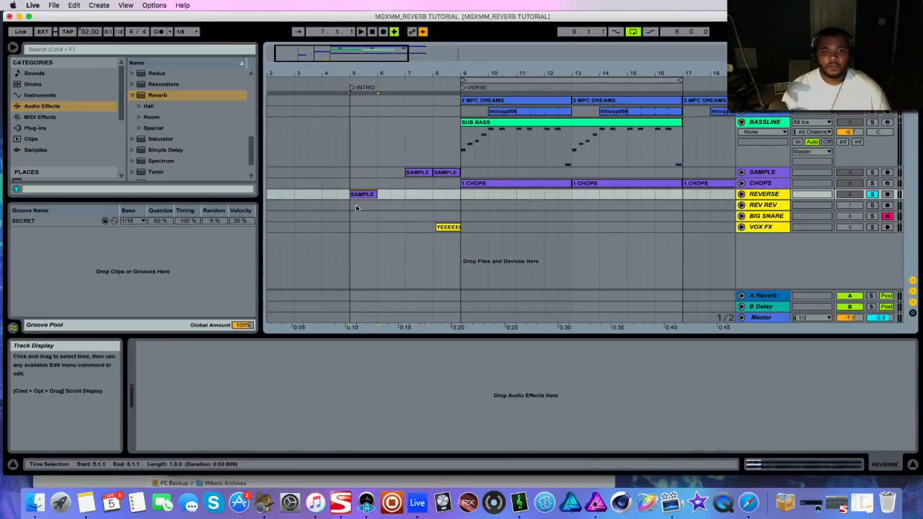
{"action": "left_click", "coordinate": [349, 207]}
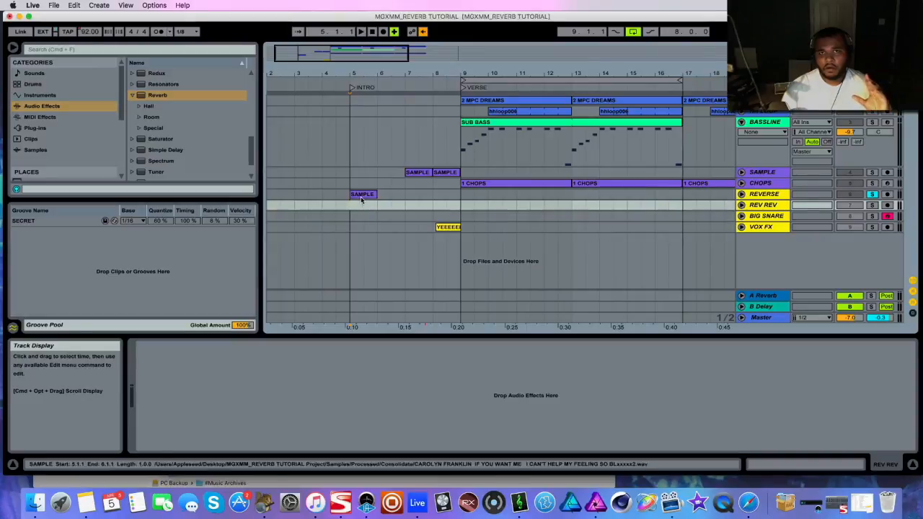
Unfold the REVERSE track and set its automation display to None
{"action": "left_click", "coordinate": [741, 194]}
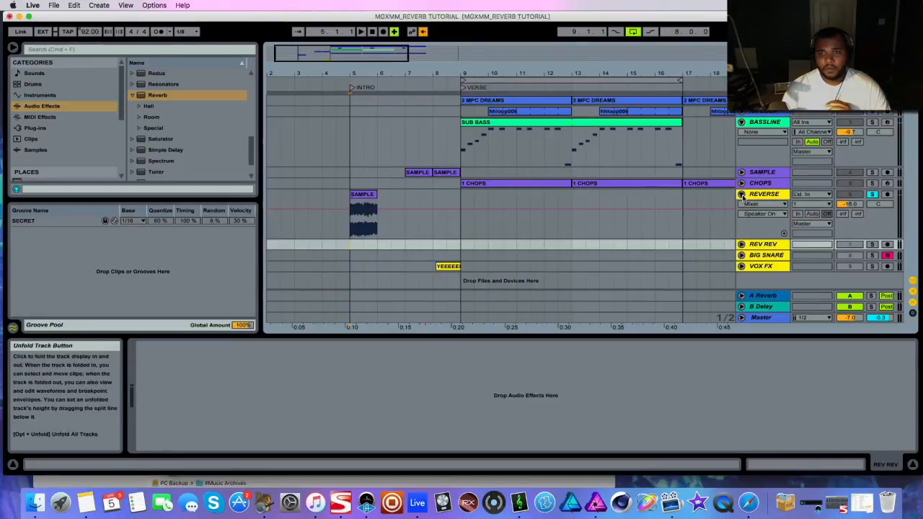
{"action": "left_click", "coordinate": [764, 204]}
{"action": "left_click", "coordinate": [767, 212]}
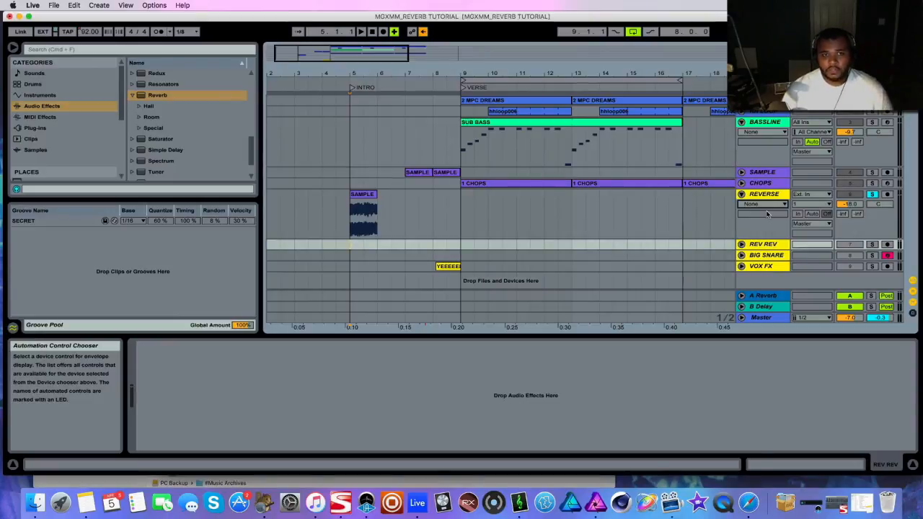
Show the clip properties of the REVERSE track's one-bar clip and play it from bar 5
{"action": "left_click", "coordinate": [765, 220]}
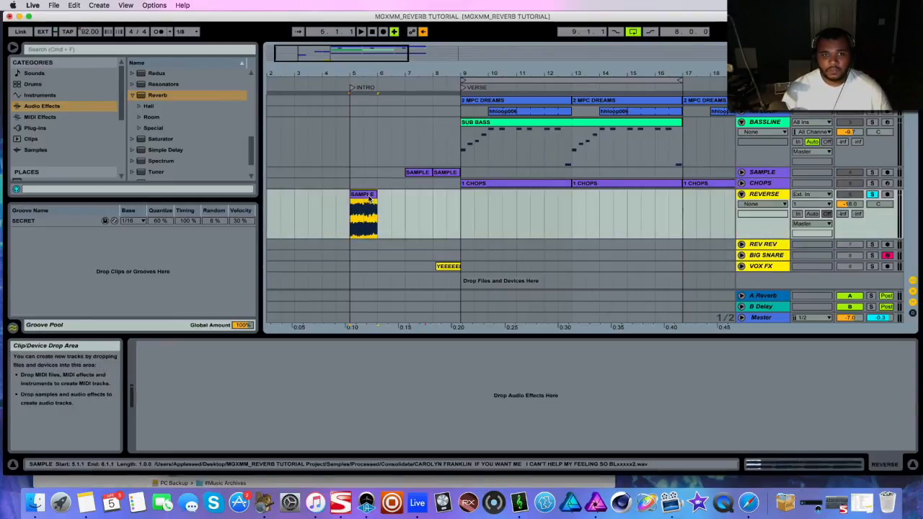
{"action": "left_click", "coordinate": [769, 465]}
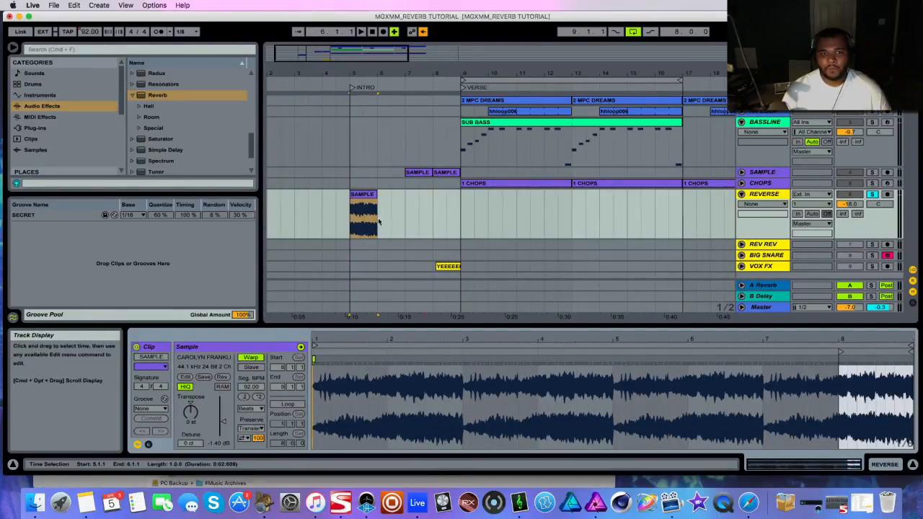
{"action": "left_click", "coordinate": [348, 231]}
{"action": "key", "text": "space"}
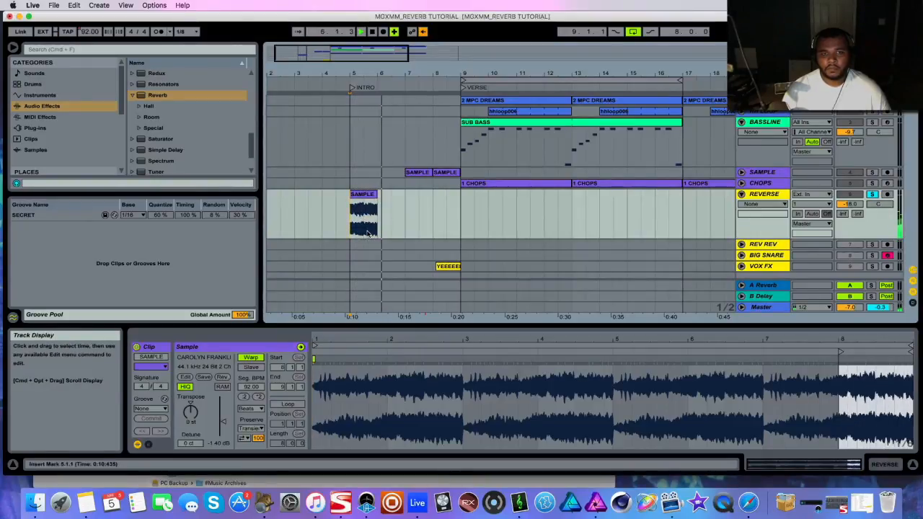
{"action": "key", "text": "space"}
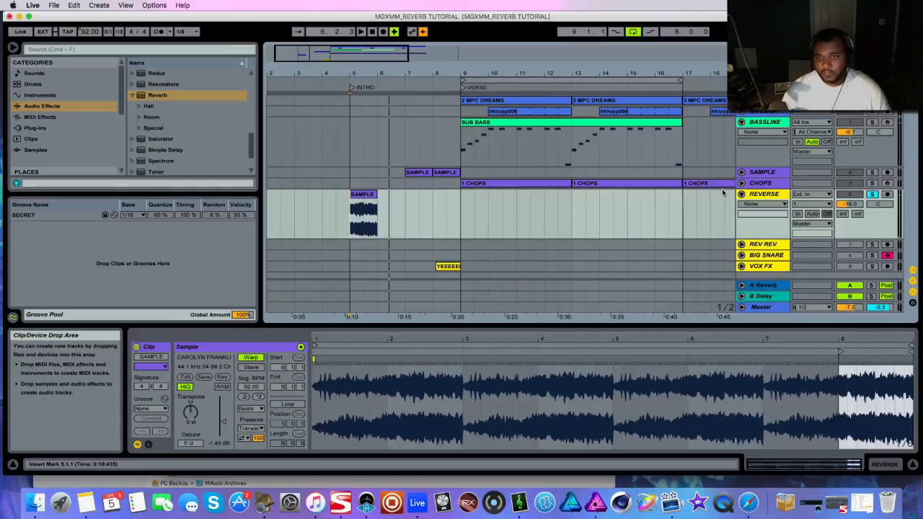
Try the Forest Floor preset from Reverb's Special folder on the REVERSE track and play the clip
{"action": "left_click", "coordinate": [901, 470]}
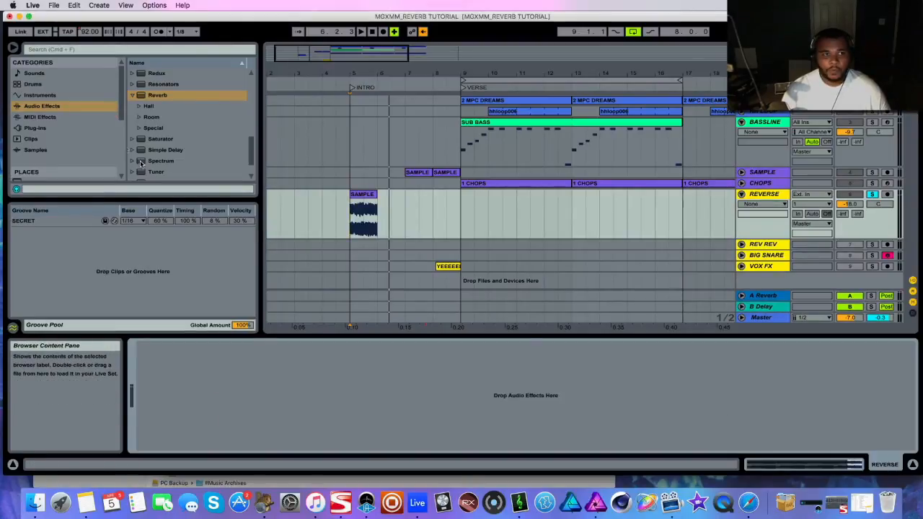
{"action": "left_click", "coordinate": [140, 128]}
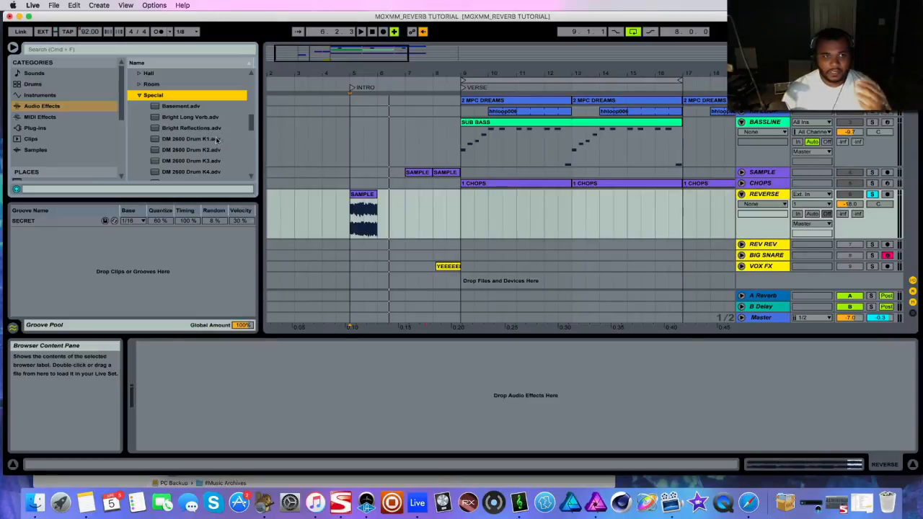
{"action": "scroll", "coordinate": [206, 136], "scroll_direction": "down", "scroll_amount": 5}
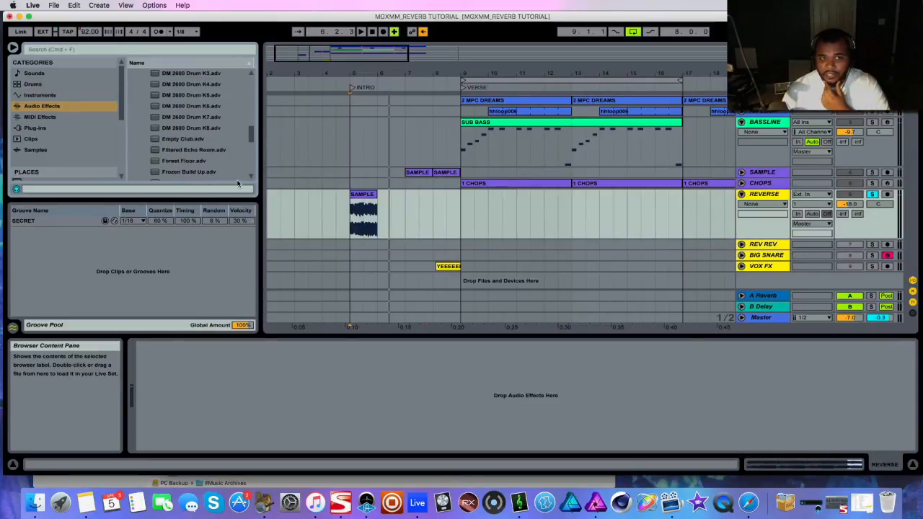
{"action": "left_click", "coordinate": [186, 161]}
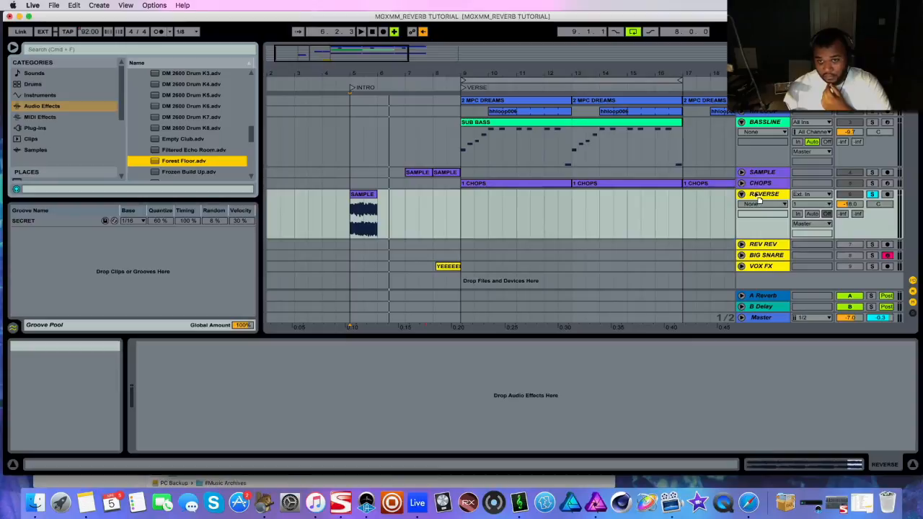
{"action": "left_click_drag", "start_coordinate": [758, 200], "coordinate": [757, 201]}
{"action": "key", "text": "space"}
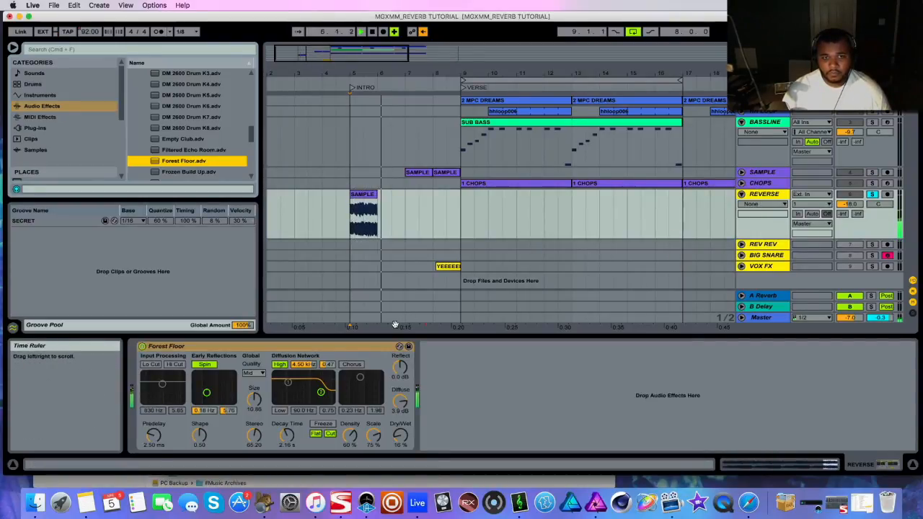
Replace the reverb on the REVERSE track with the Large Space Chorus preset and play the clip through it
{"action": "scroll", "coordinate": [205, 154], "scroll_direction": "down", "scroll_amount": 1}
{"action": "scroll", "coordinate": [204, 155], "scroll_direction": "down", "scroll_amount": 1}
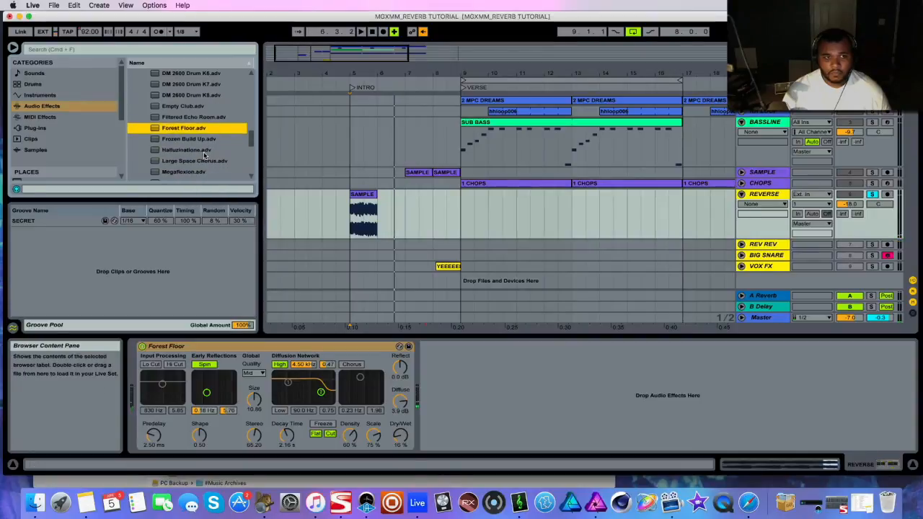
{"action": "double_click", "coordinate": [195, 161]}
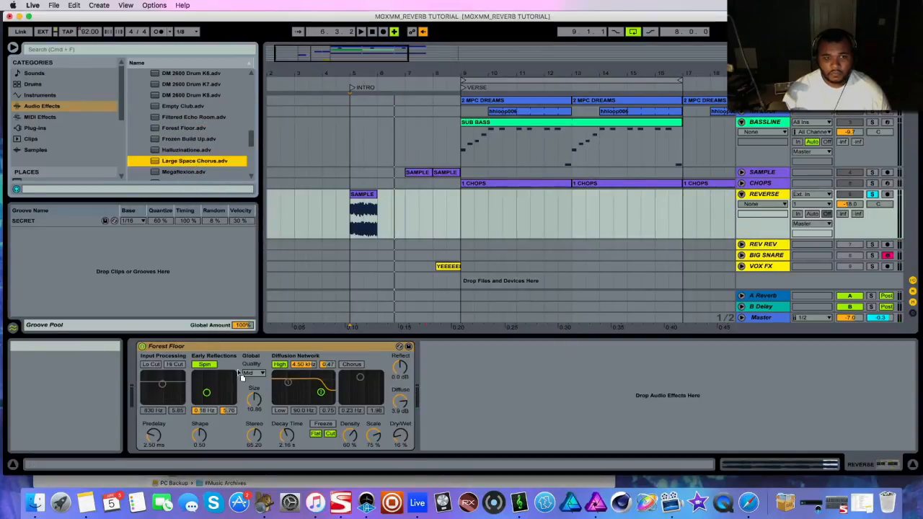
{"action": "key", "text": "space"}
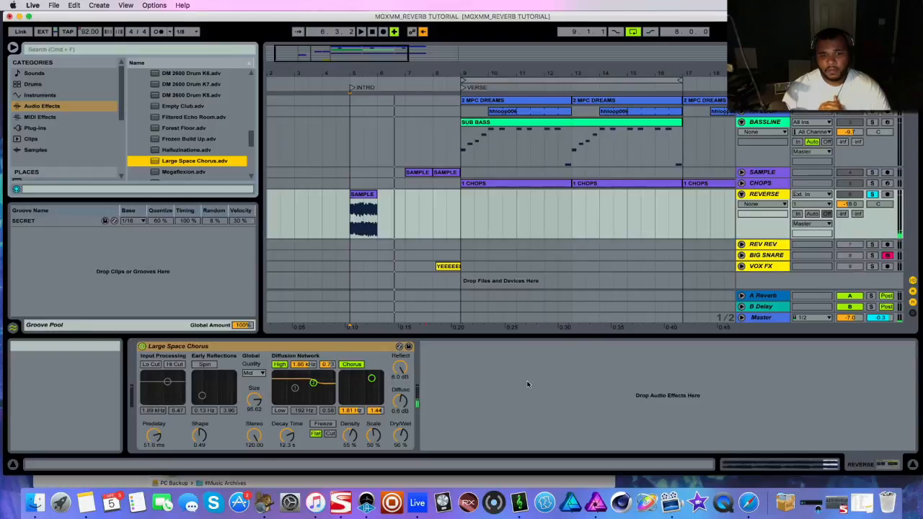
Switch to Safari and look up the reverb and delay note times for 92 BPM in the online calculator
{"action": "left_click", "coordinate": [750, 501]}
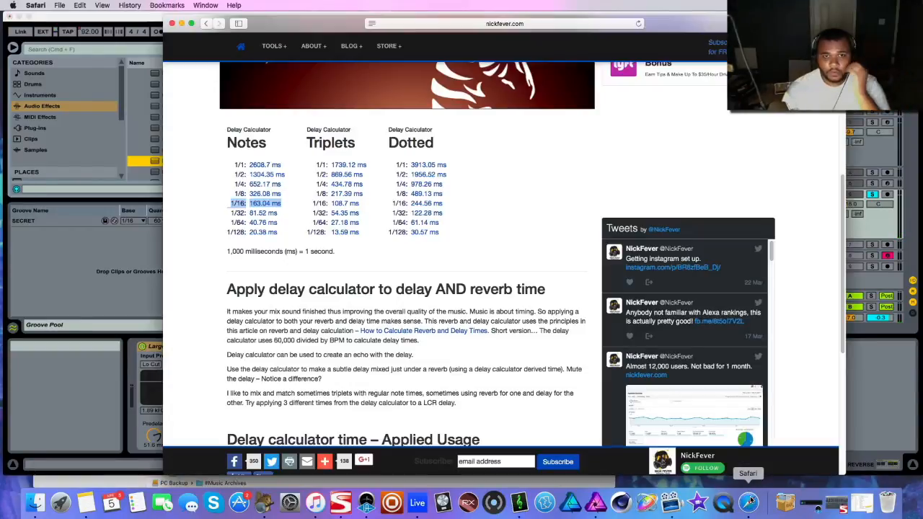
{"action": "scroll", "coordinate": [485, 213], "scroll_direction": "up", "scroll_amount": 10}
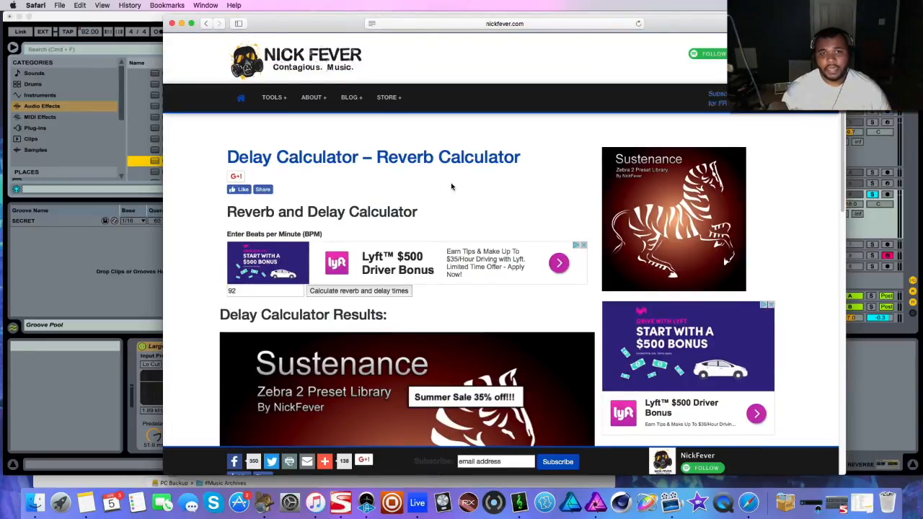
{"action": "scroll", "coordinate": [454, 186], "scroll_direction": "down", "scroll_amount": 2}
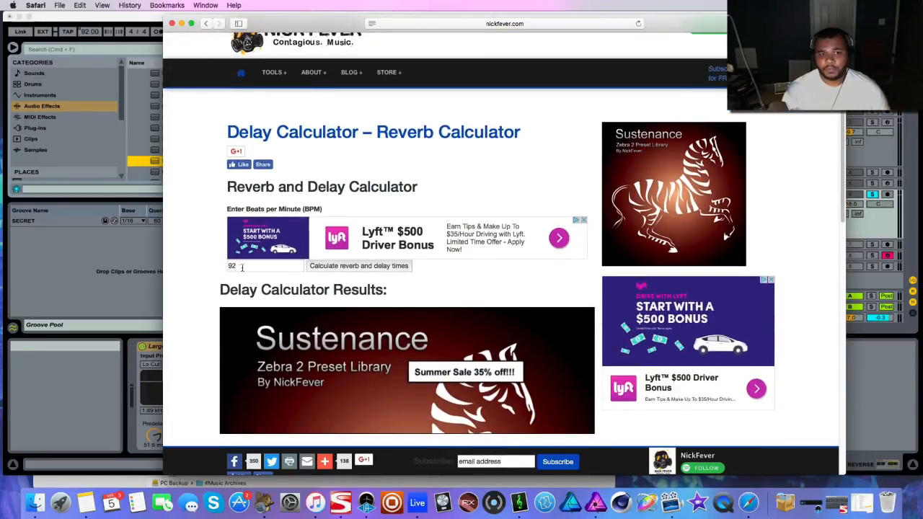
{"action": "key", "text": "Return"}
{"action": "scroll", "coordinate": [240, 283], "scroll_direction": "down", "scroll_amount": 5}
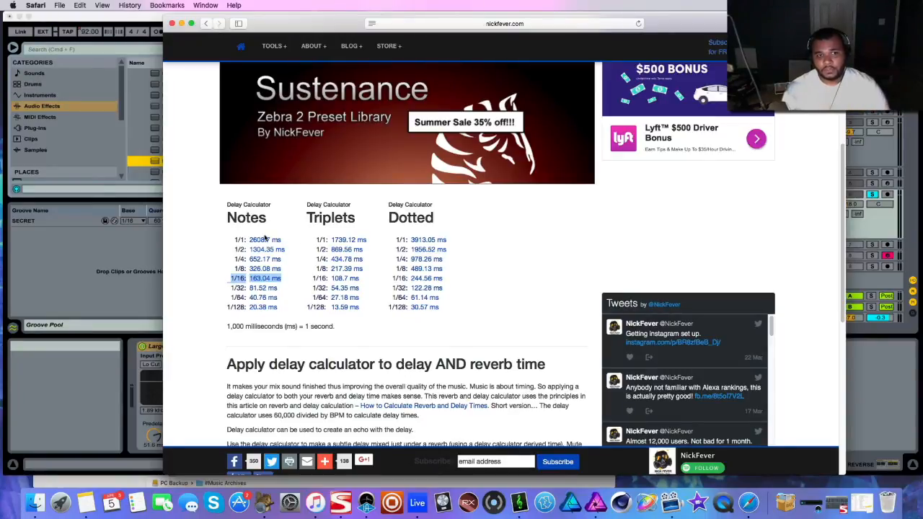
In Live, lower the Large Space Chorus decay time to about 2.64 s and recheck the calculator's note times in Safari
{"action": "left_click", "coordinate": [891, 401]}
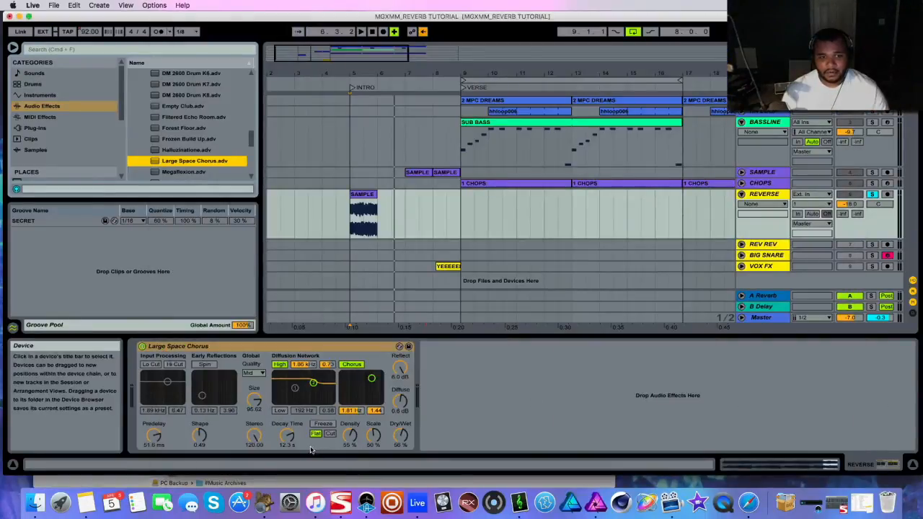
{"action": "left_click_drag", "start_coordinate": [290, 437], "coordinate": [289, 476]}
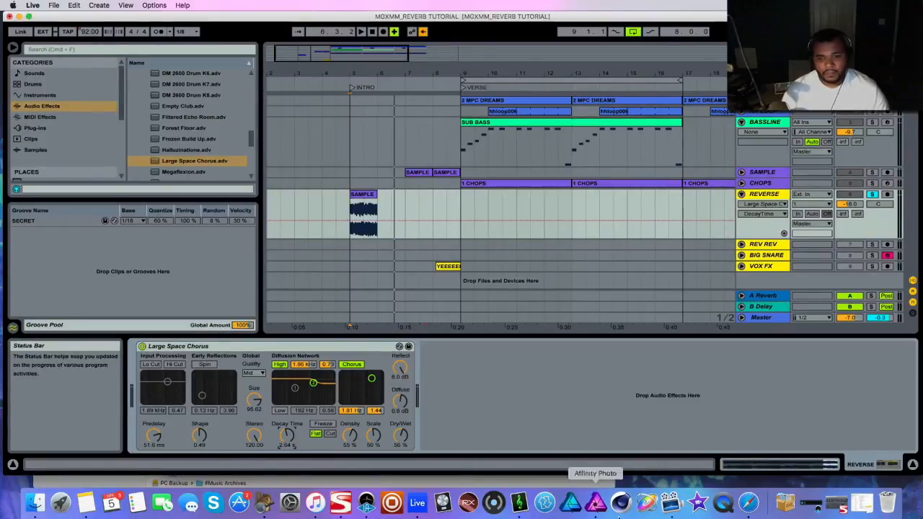
{"action": "left_click", "coordinate": [749, 502]}
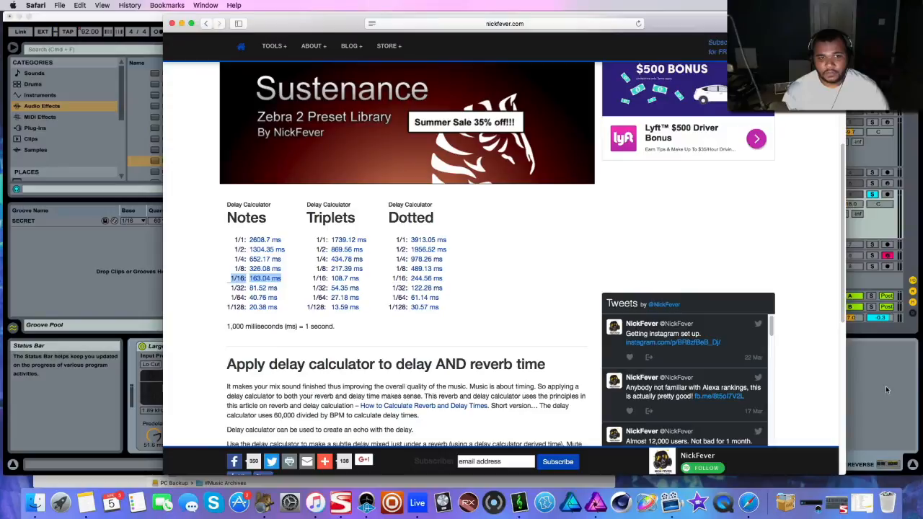
Switch to Live, set the Large Space Chorus predelay to 163 ms, and play the REVERSE clip from bar 5
{"action": "left_click", "coordinate": [416, 502]}
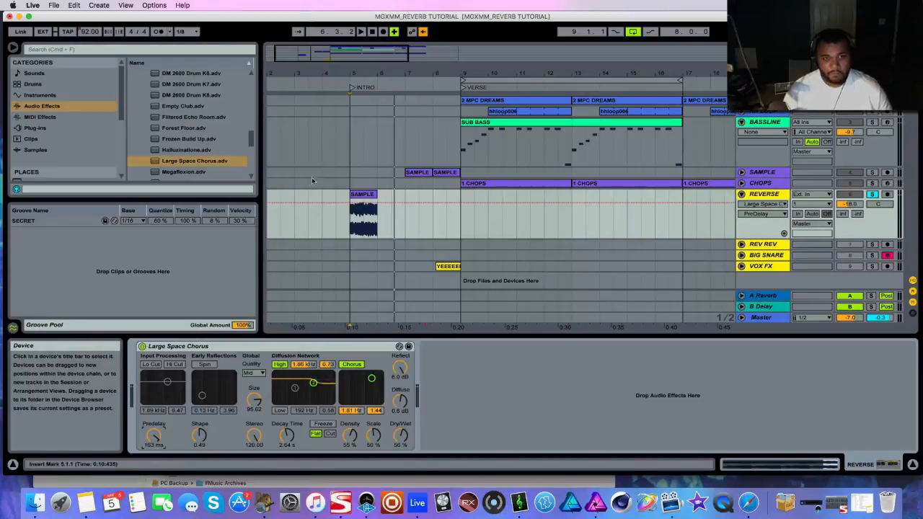
{"action": "left_click", "coordinate": [347, 181]}
{"action": "key", "text": "space"}
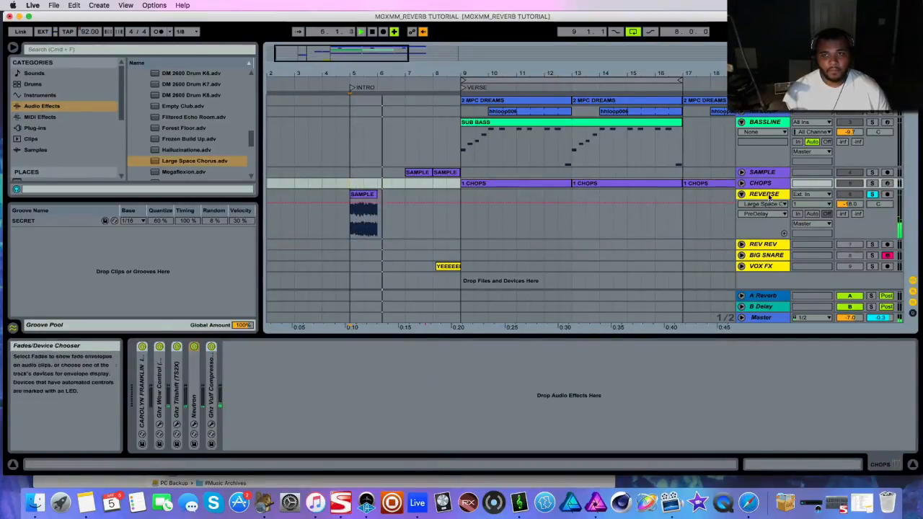
Try a 34% dry/wet mix on the REVERSE track's Large Space Chorus reverb and play the clip
{"action": "left_click", "coordinate": [457, 198]}
{"action": "left_click_drag", "start_coordinate": [401, 434], "coordinate": [401, 438]}
{"action": "key", "text": "space"}
{"action": "key", "text": "space"}
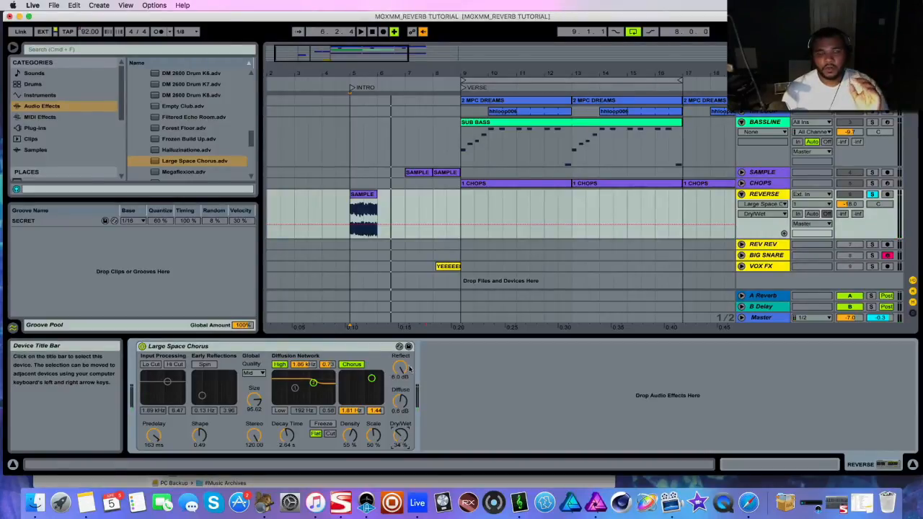
Loop bars 5 to 7 on the REVERSE track and raise the reverb's dry/wet mix to 67% while listening
{"action": "left_click_drag", "start_coordinate": [404, 206], "coordinate": [350, 207]}
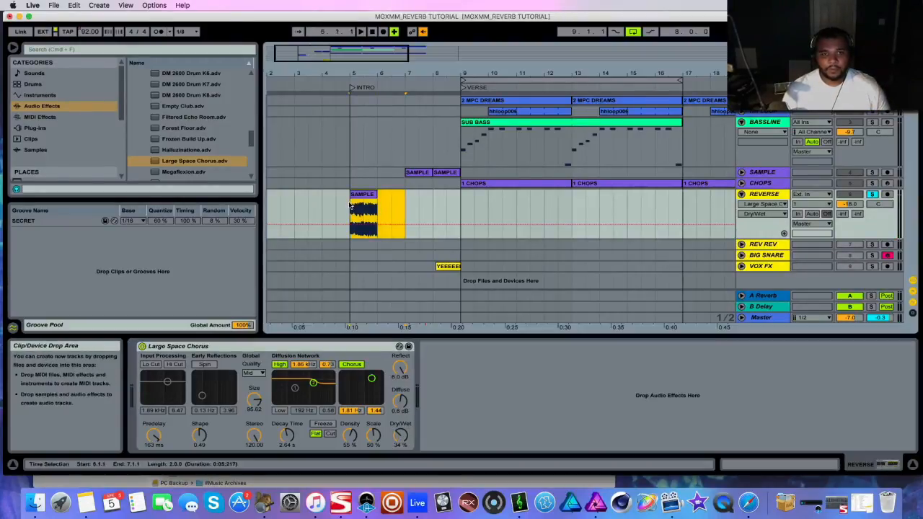
{"action": "left_click_drag", "start_coordinate": [400, 435], "coordinate": [400, 416]}
{"action": "key", "text": "space"}
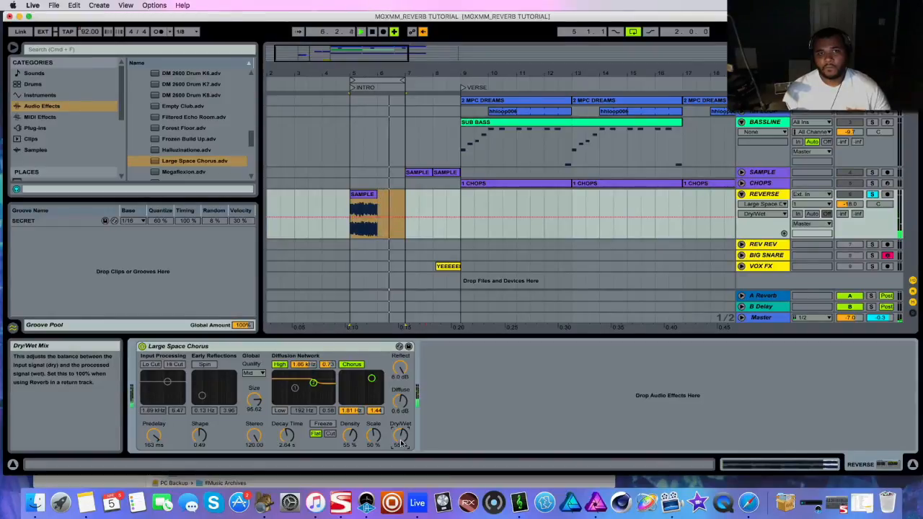
{"action": "key", "text": "space"}
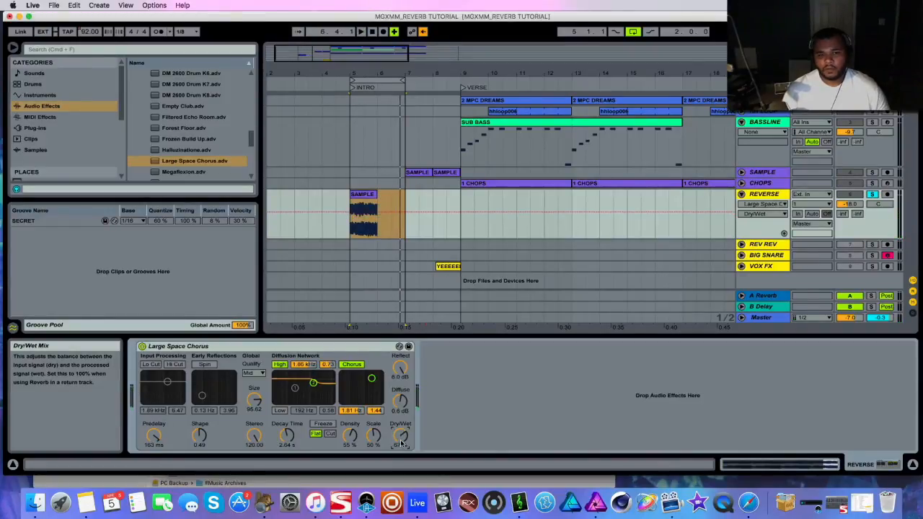
{"action": "key", "text": "space"}
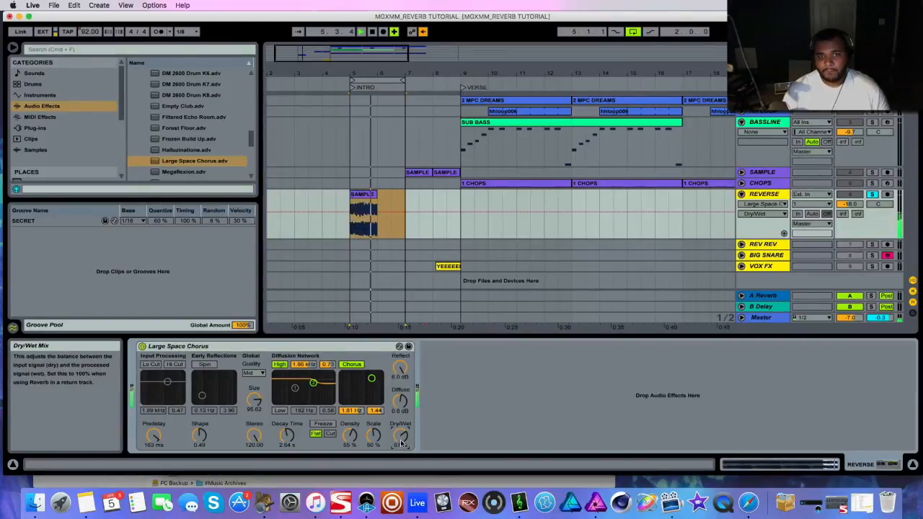
{"action": "key", "text": "space"}
Hide the automation envelope on the REVERSE track and fold the track
{"action": "left_click_drag", "start_coordinate": [396, 238], "coordinate": [382, 229]}
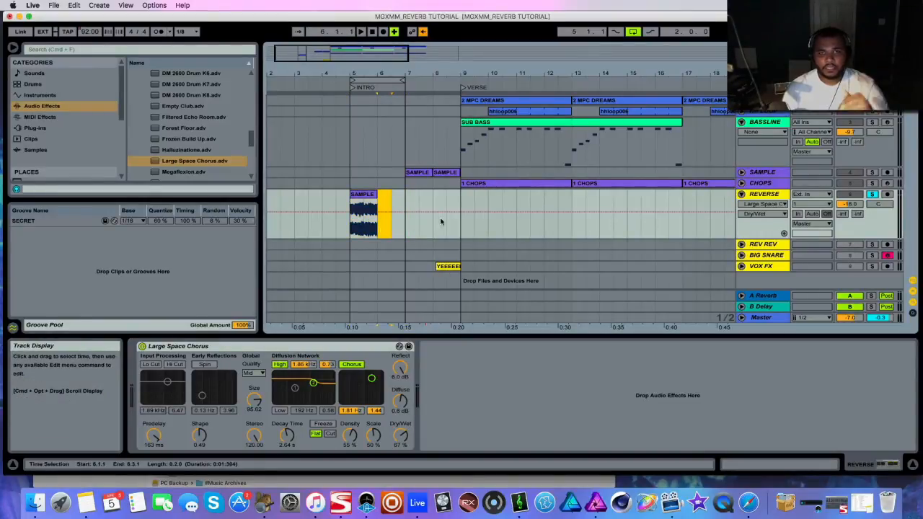
{"action": "left_click", "coordinate": [759, 205]}
{"action": "left_click", "coordinate": [750, 213]}
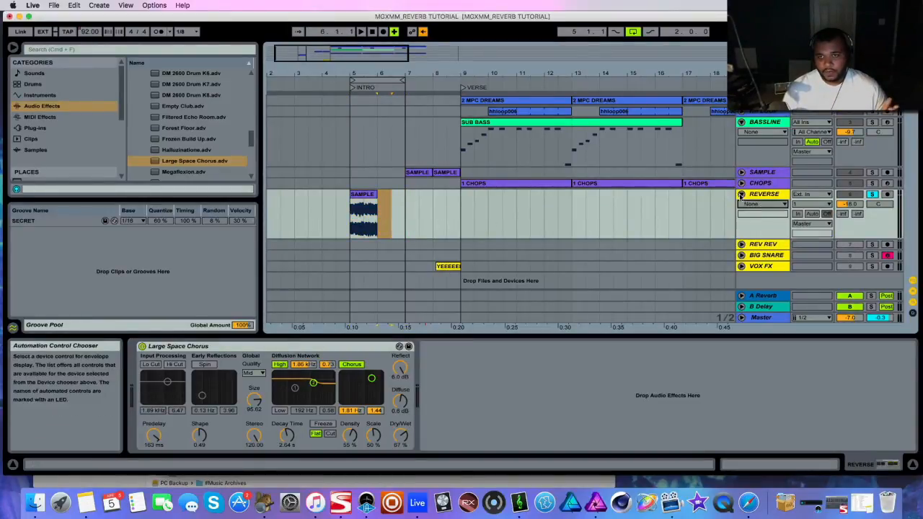
{"action": "left_click", "coordinate": [740, 194]}
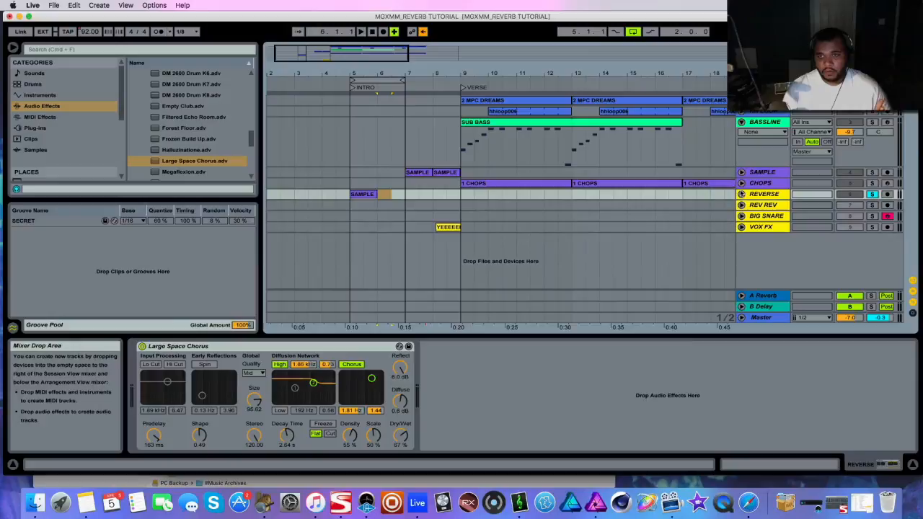
Unfold the REV REV track, set its audio input to Resampling, and arm it for recording
{"action": "left_click", "coordinate": [767, 207]}
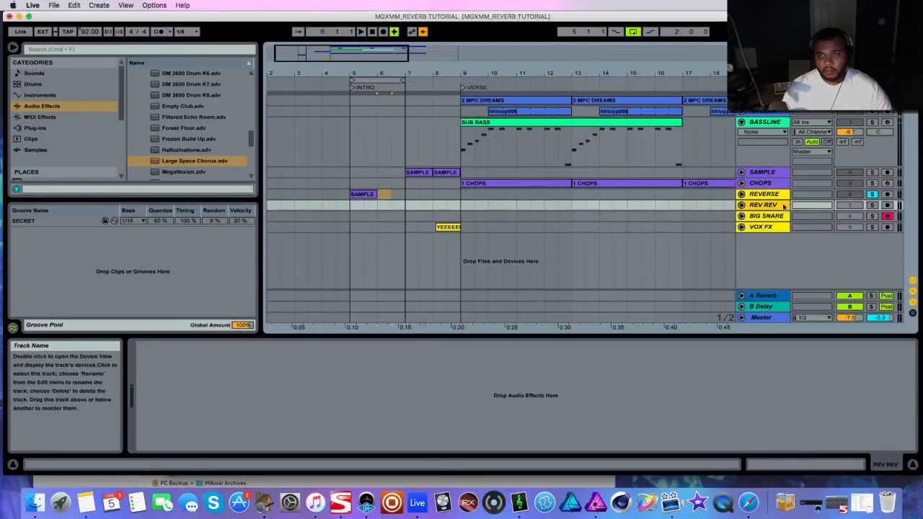
{"action": "left_click", "coordinate": [741, 205]}
{"action": "left_click", "coordinate": [811, 205]}
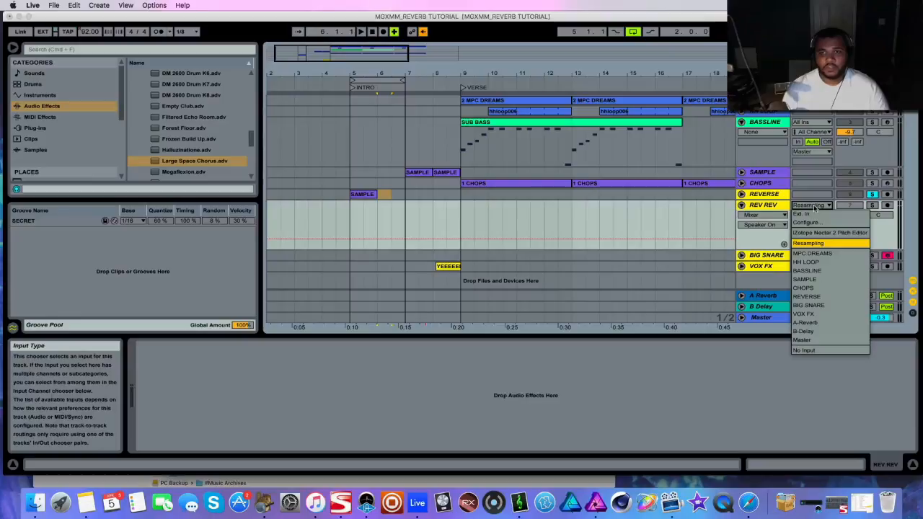
{"action": "left_click", "coordinate": [819, 243]}
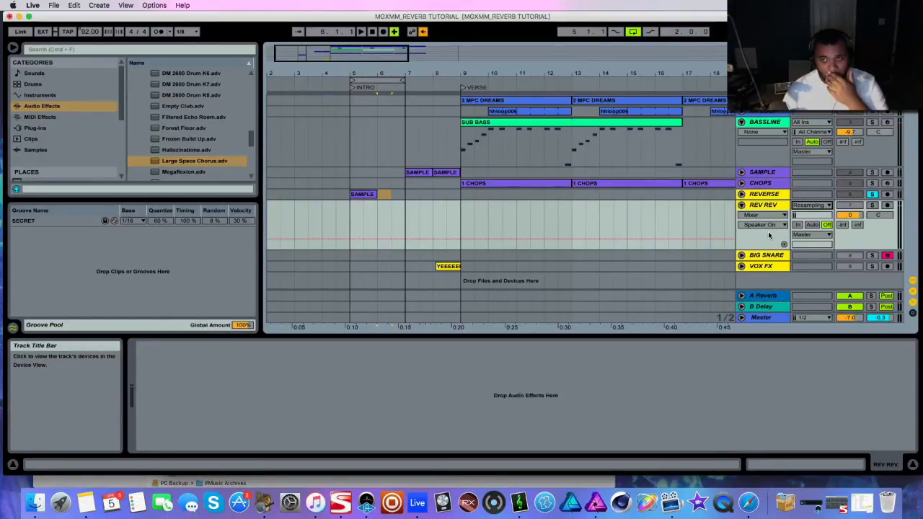
{"action": "left_click", "coordinate": [889, 206]}
Record the reverberated sample from bar 5 to bar 7 onto the REV REV track
{"action": "left_click_drag", "start_coordinate": [406, 227], "coordinate": [350, 227]}
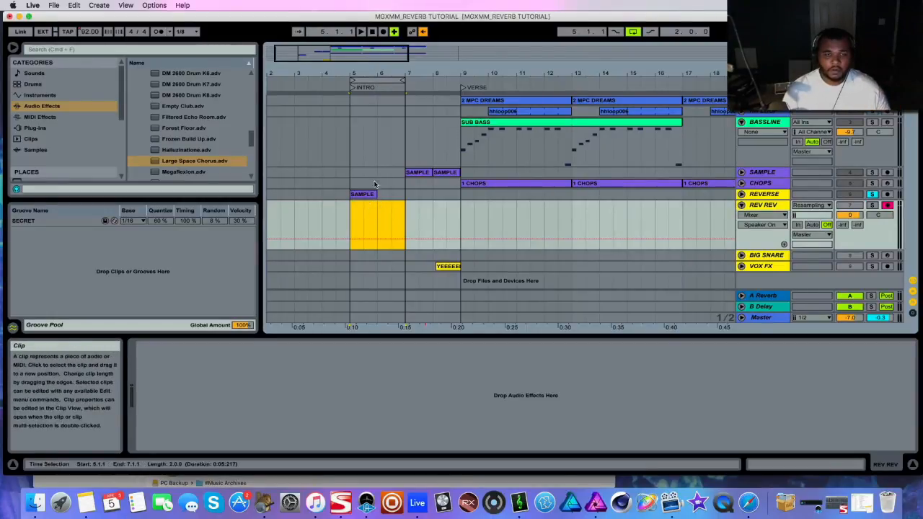
{"action": "left_click", "coordinate": [373, 33]}
{"action": "left_click", "coordinate": [382, 32]}
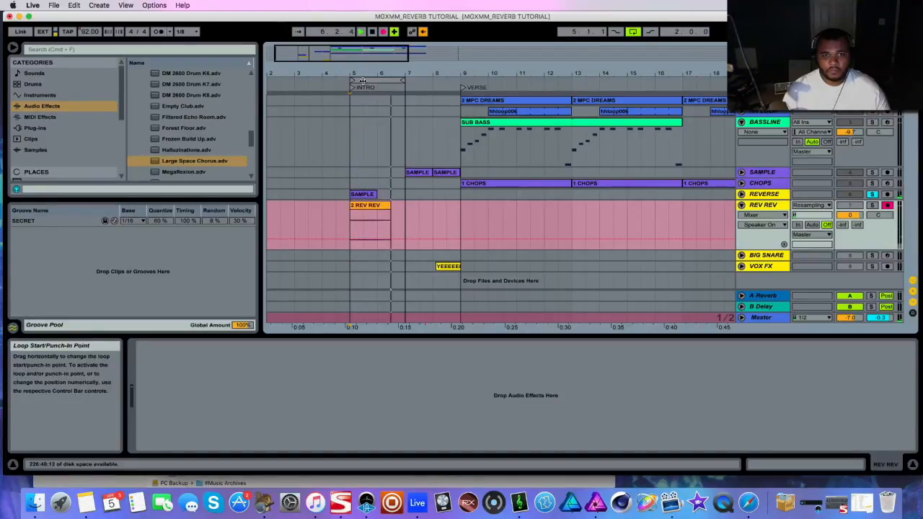
{"action": "key", "text": "space"}
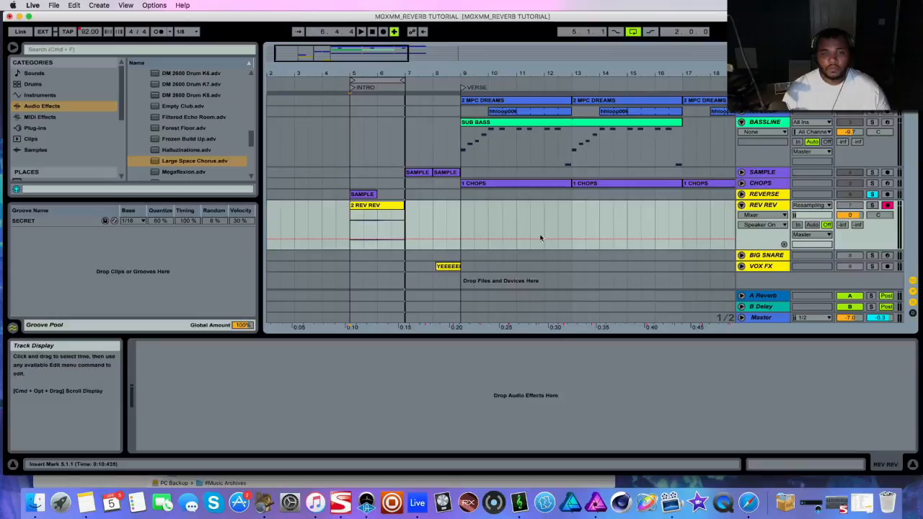
Hide the REV REV track's automation envelope and split the new recording at bar 6
{"action": "left_click", "coordinate": [766, 215]}
{"action": "left_click", "coordinate": [764, 224]}
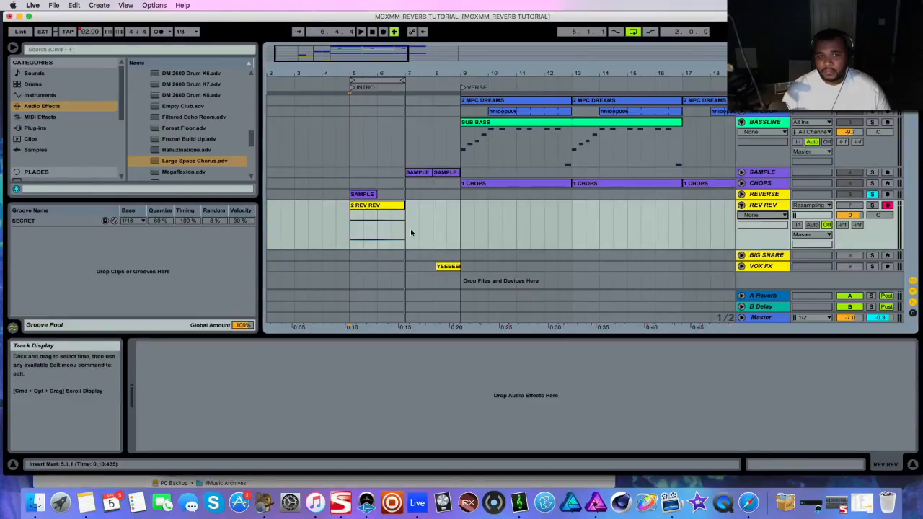
{"action": "left_click", "coordinate": [376, 227]}
{"action": "left_click_drag", "start_coordinate": [384, 227], "coordinate": [404, 227]}
{"action": "key", "text": "super+e"}
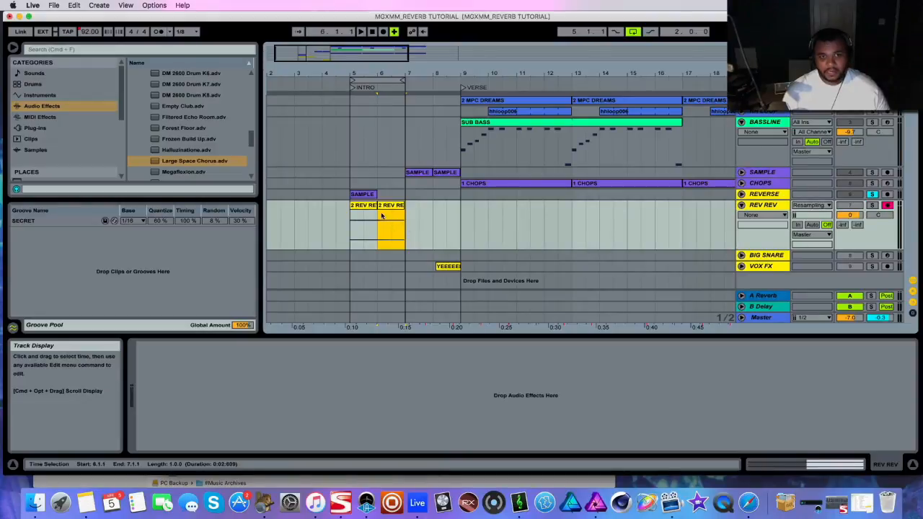
Delete the first bar of the REV REV recording and the original SAMPLE clip on the REVERSE track
{"action": "left_click", "coordinate": [364, 216]}
{"action": "key", "text": "Delete"}
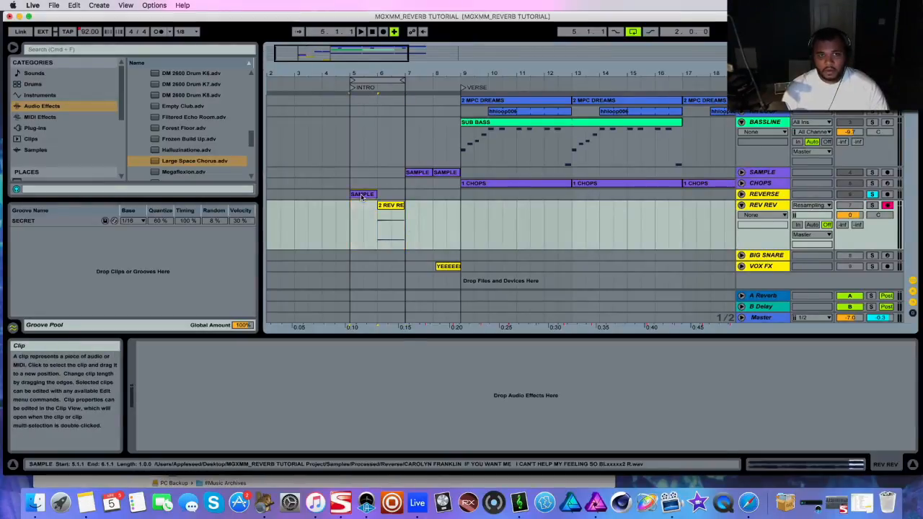
{"action": "left_click", "coordinate": [362, 196]}
{"action": "key", "text": "Delete"}
Show the remaining REV REV clip's sample settings, solo its track instead of REVERSE, and play it from bar 6
{"action": "left_click", "coordinate": [391, 206]}
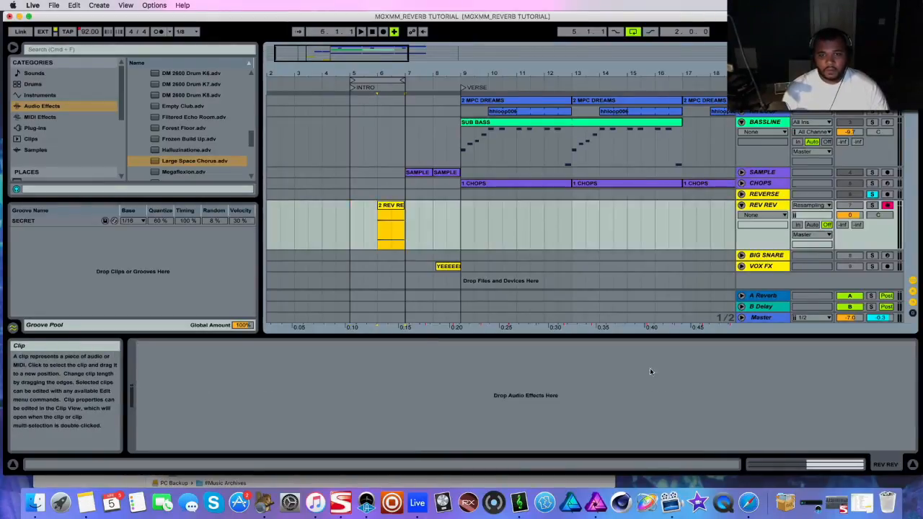
{"action": "left_click", "coordinate": [770, 463]}
{"action": "left_click", "coordinate": [374, 197]}
{"action": "key", "text": "space"}
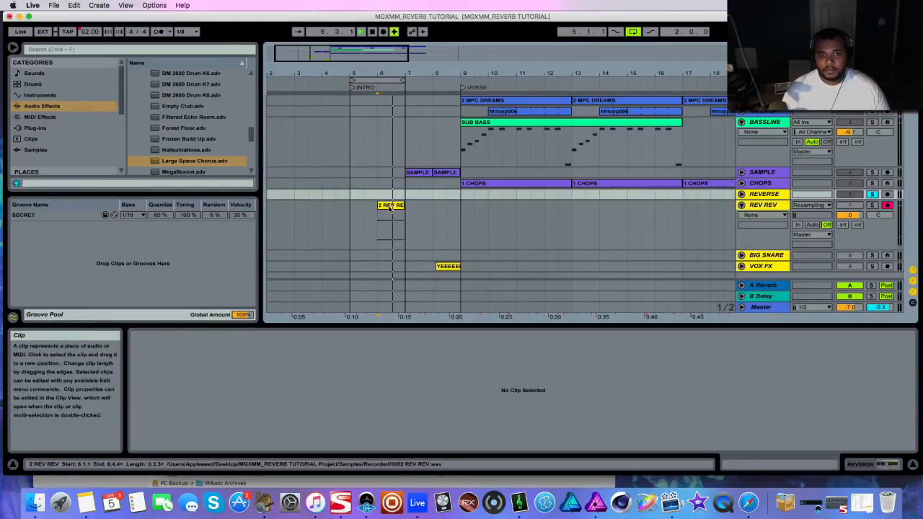
{"action": "left_click", "coordinate": [390, 207]}
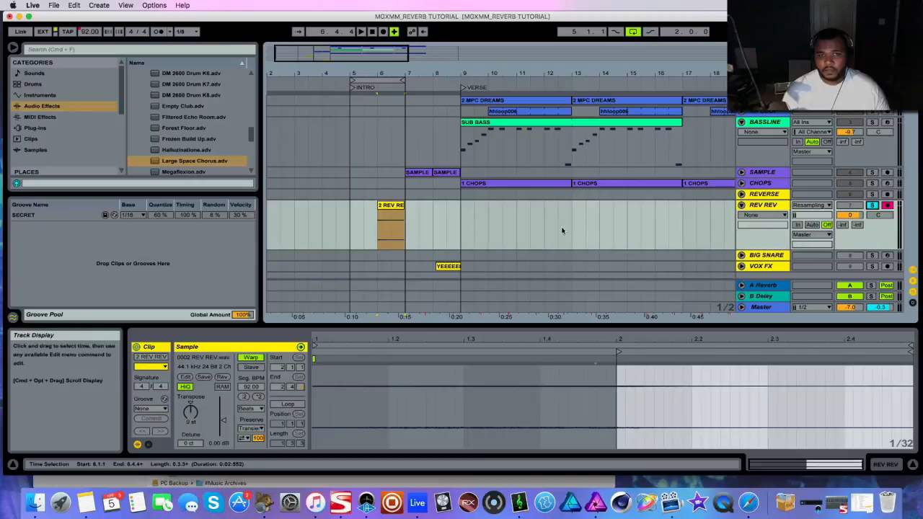
{"action": "left_click", "coordinate": [376, 196]}
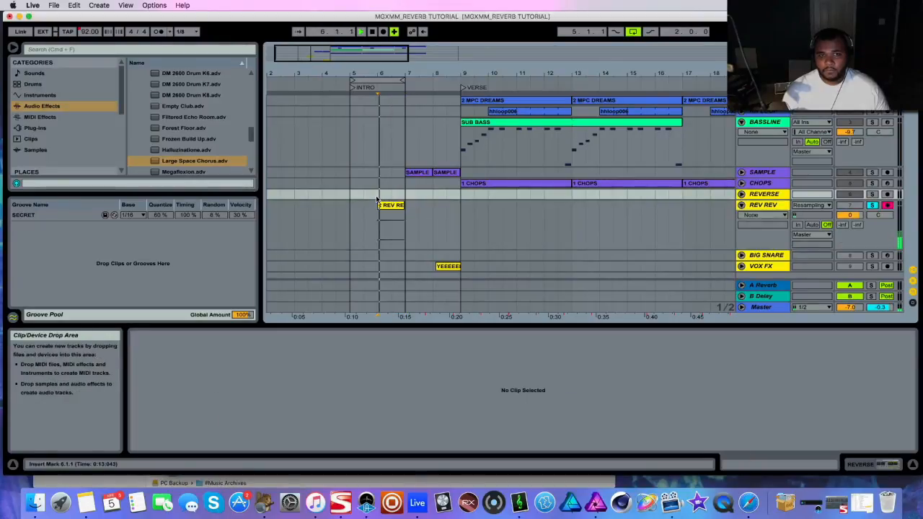
Reverse the REV REV clip's sample and play it from bar 6
{"action": "left_click", "coordinate": [390, 209]}
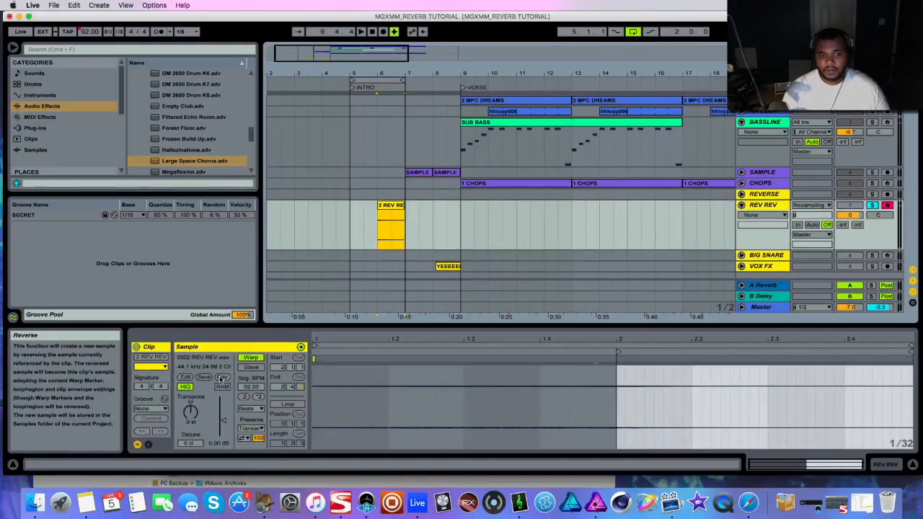
{"action": "left_click", "coordinate": [378, 198]}
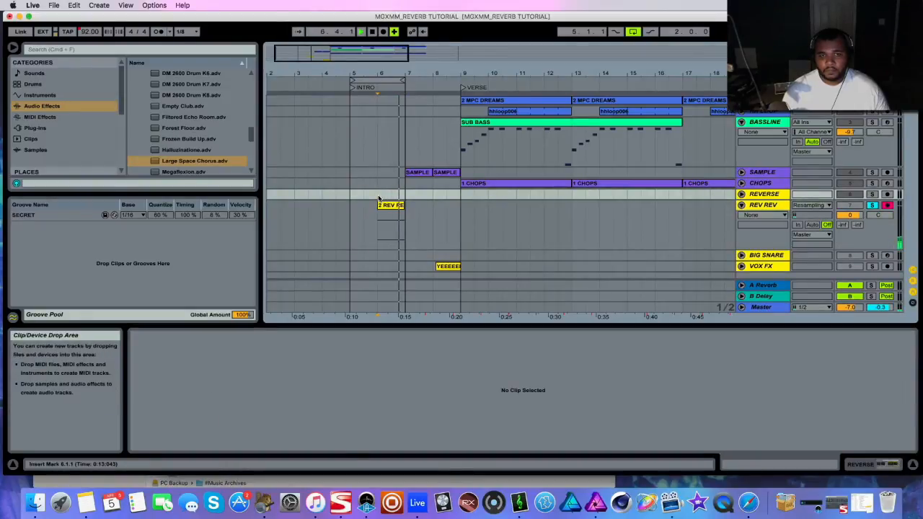
{"action": "key", "text": "space"}
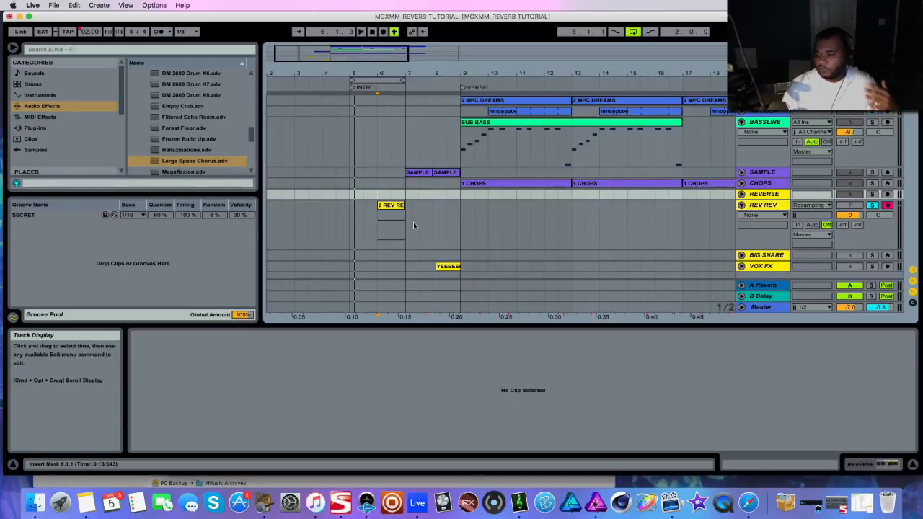
Raise the reversed REV REV clip's gain and play it again from bar 6
{"action": "left_click", "coordinate": [390, 223]}
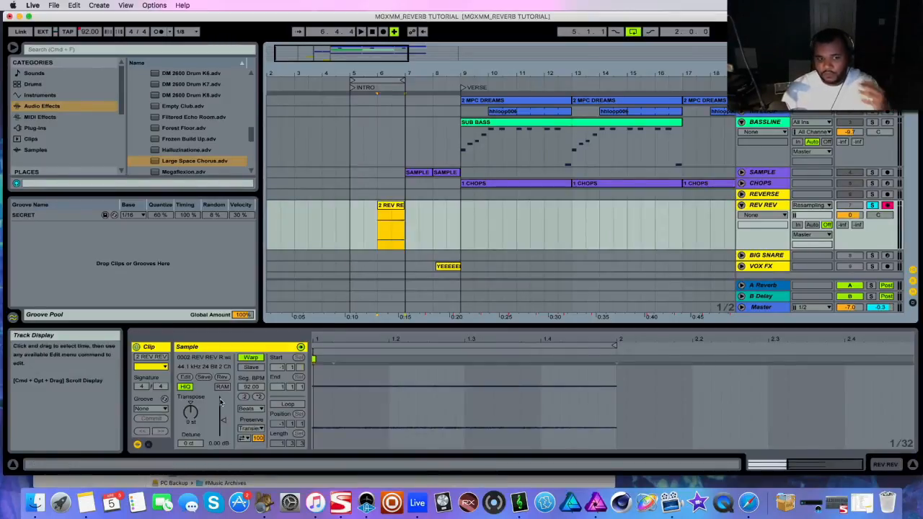
{"action": "left_click_drag", "start_coordinate": [223, 420], "coordinate": [223, 398]}
{"action": "left_click", "coordinate": [378, 194]}
{"action": "key", "text": "space"}
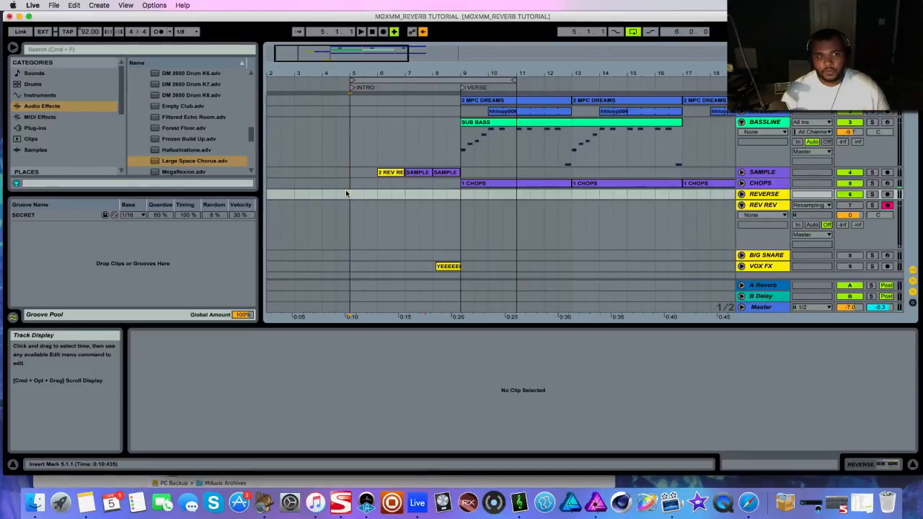
Play the arrangement from bar 6 to hear the reversed reverb lead into the SAMPLE clips
{"action": "left_click", "coordinate": [374, 138]}
{"action": "key", "text": "space"}
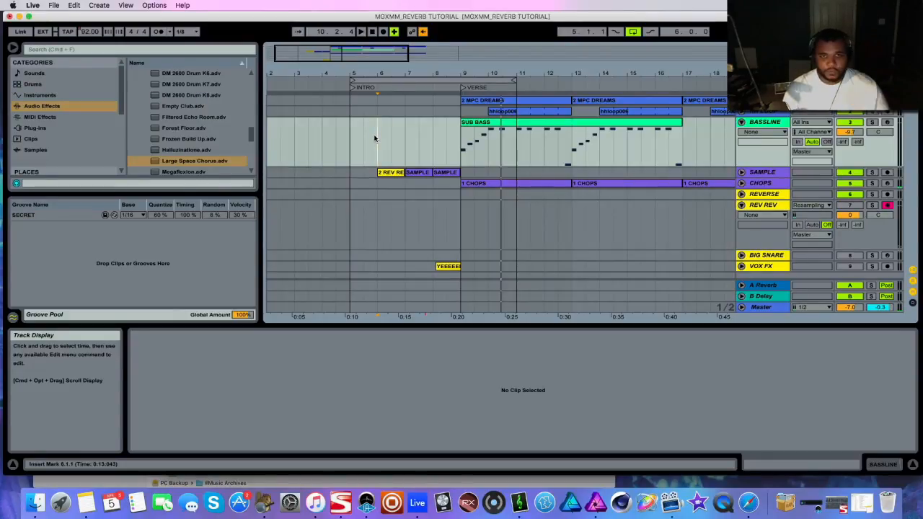
{"action": "key", "text": "space"}
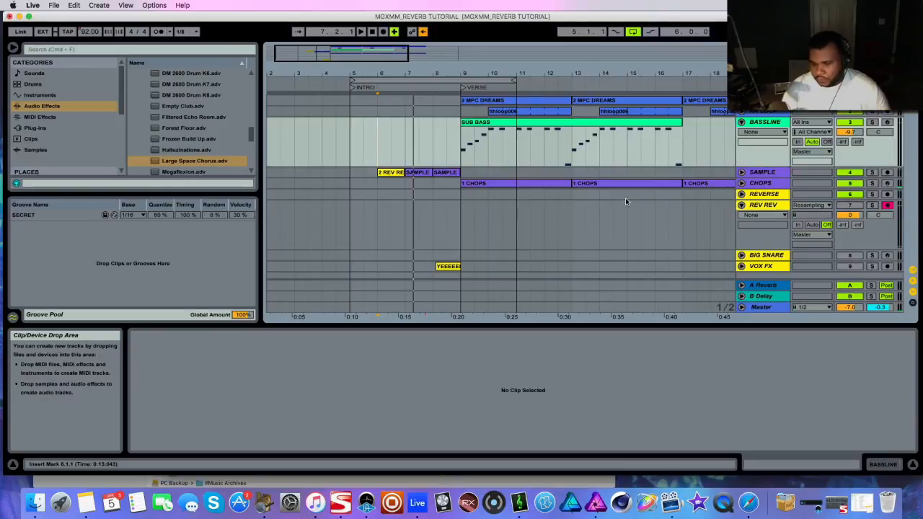
Activate the VOX FX track and play the arrangement from bar 8
{"action": "left_click", "coordinate": [849, 267]}
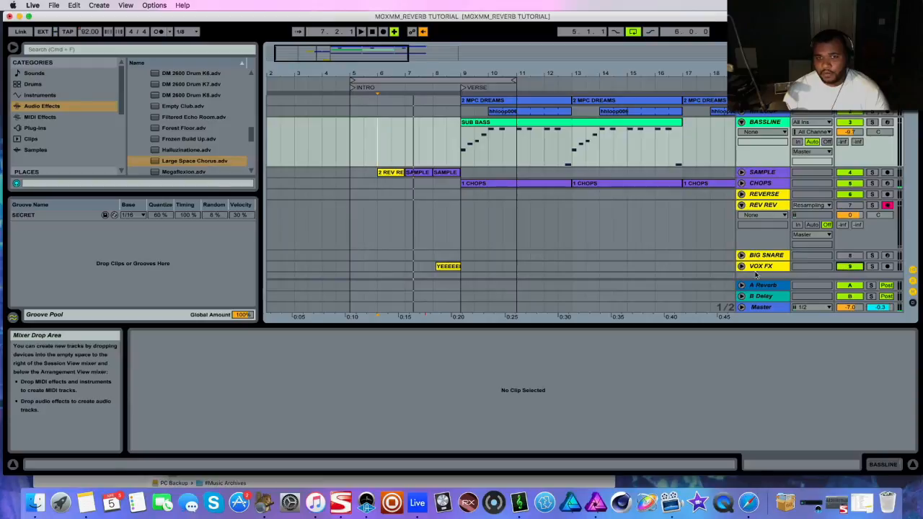
{"action": "left_click", "coordinate": [432, 219]}
{"action": "key", "text": "space"}
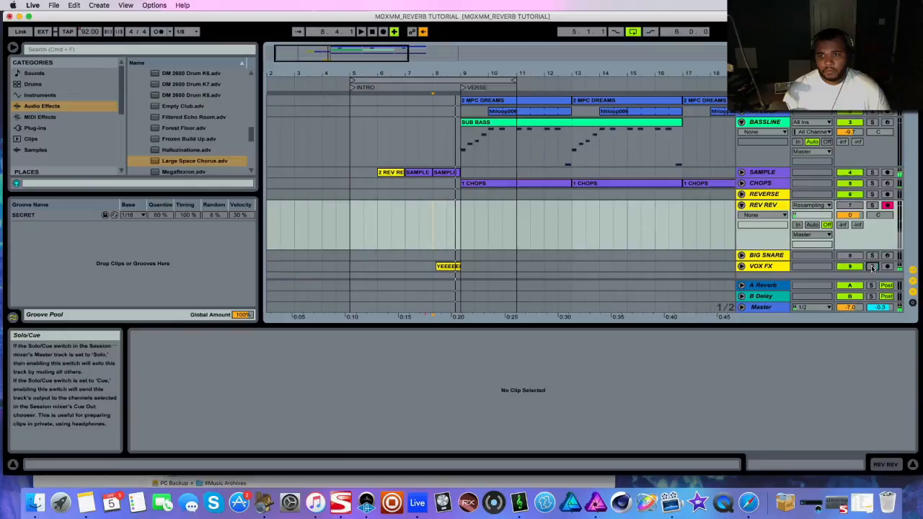
Solo the VOX FX track, listen to it from bar 8, and turn its solo off again
{"action": "left_click", "coordinate": [871, 266]}
{"action": "left_click", "coordinate": [431, 235]}
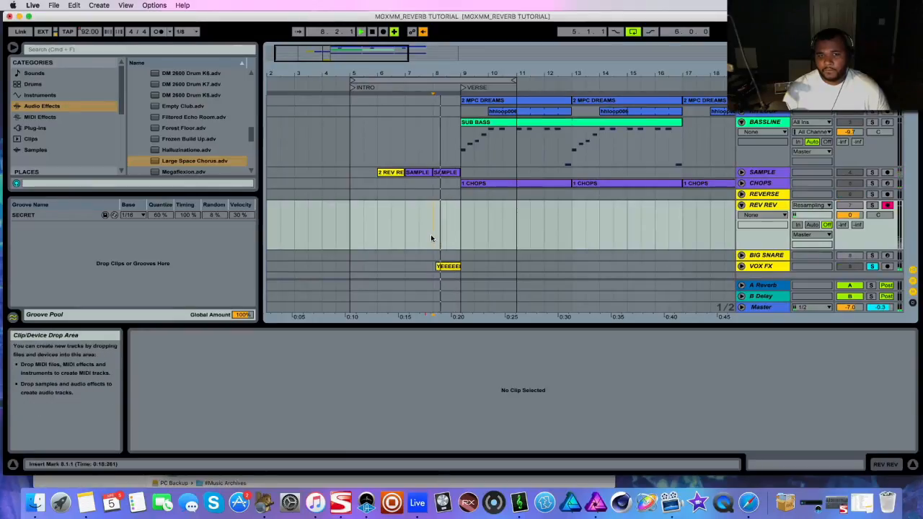
{"action": "key", "text": "space"}
{"action": "left_click", "coordinate": [872, 267]}
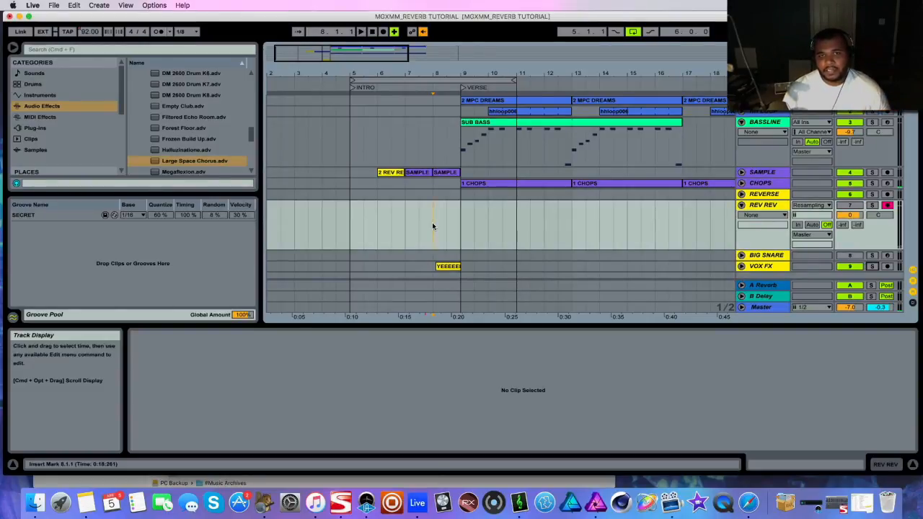
{"action": "left_click", "coordinate": [391, 202]}
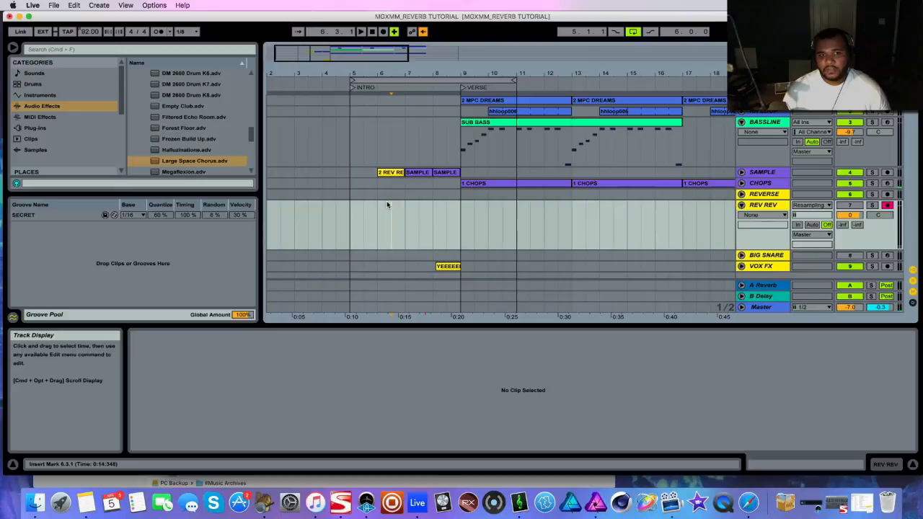
Play the arrangement from bar 6 and shorten the loop to run from bar 8 to bar 10
{"action": "key", "text": "space"}
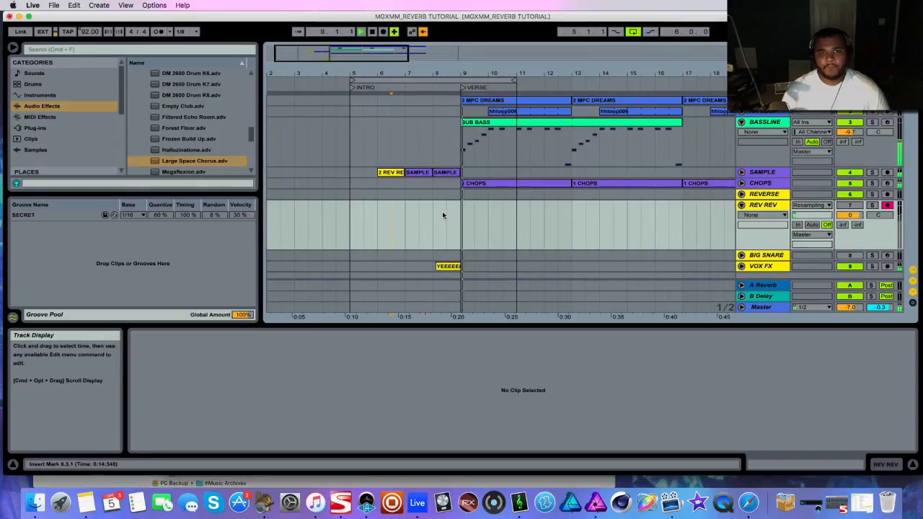
{"action": "left_click_drag", "start_coordinate": [352, 81], "coordinate": [432, 92]}
{"action": "left_click_drag", "start_coordinate": [515, 80], "coordinate": [488, 80]}
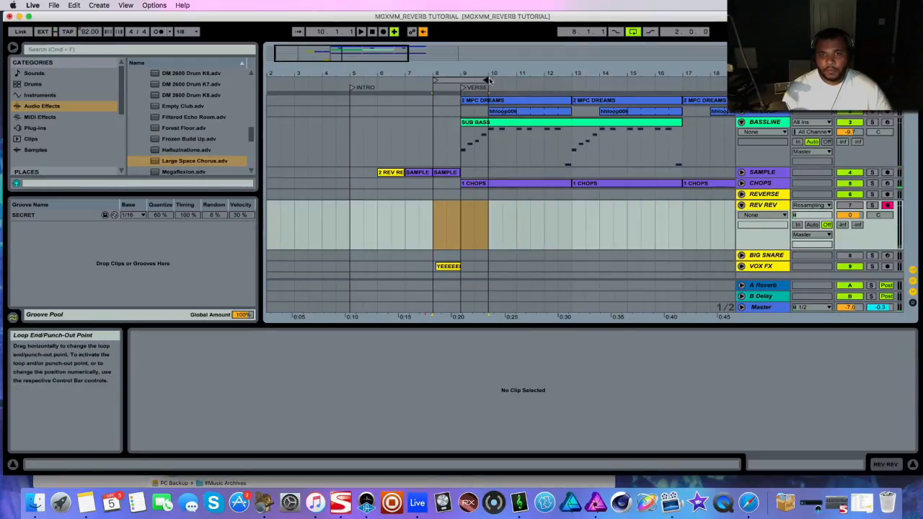
Load the iZotope DDLY Dynamic Delay plug-in onto the VOX FX track and move its window to the middle of the arrangement
{"action": "left_click", "coordinate": [764, 267]}
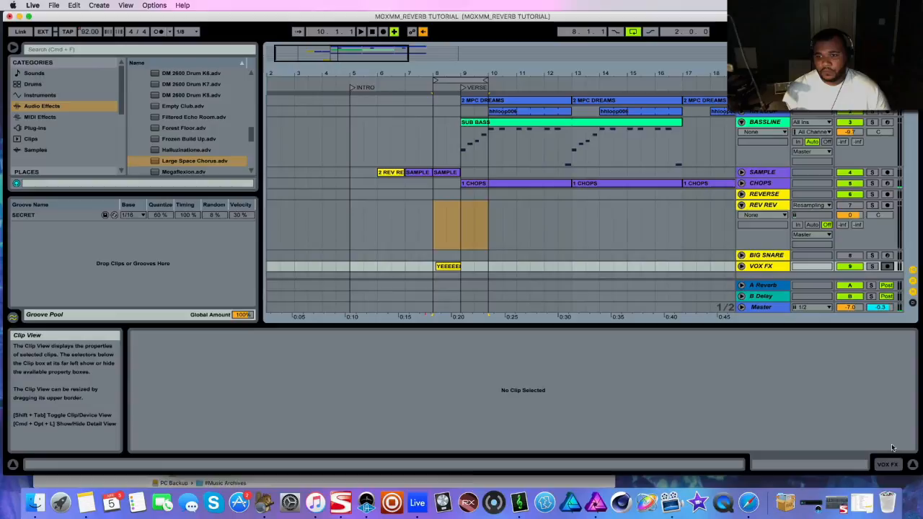
{"action": "left_click", "coordinate": [889, 465]}
{"action": "left_click", "coordinate": [36, 128]}
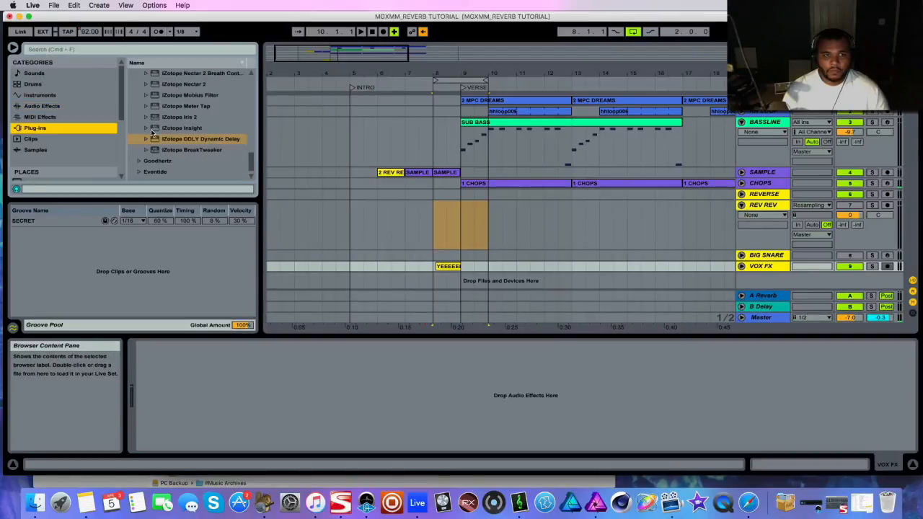
{"action": "scroll", "coordinate": [152, 132], "scroll_direction": "down", "scroll_amount": 1}
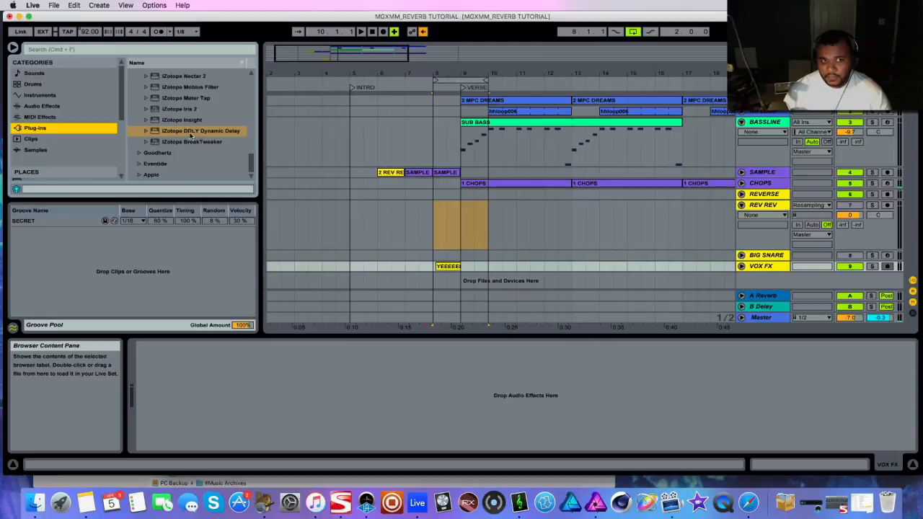
{"action": "left_click", "coordinate": [190, 133]}
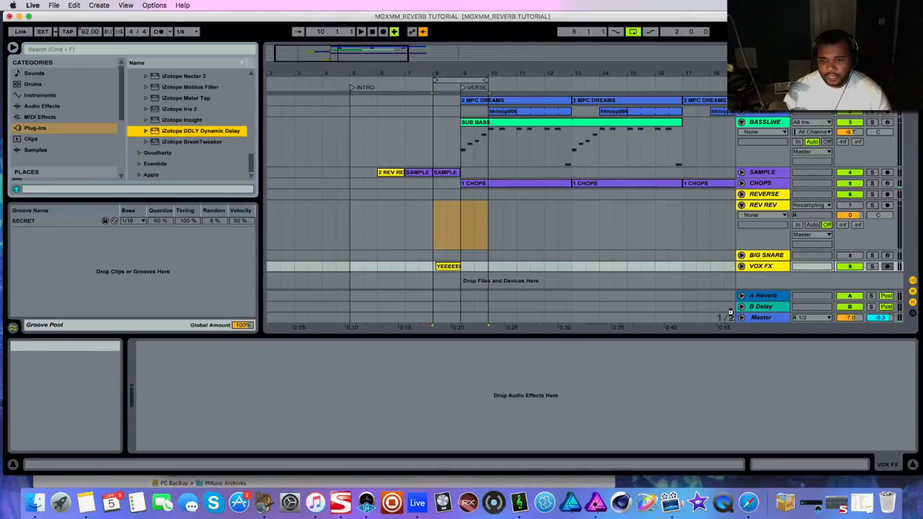
{"action": "left_click_drag", "start_coordinate": [730, 312], "coordinate": [725, 344]}
{"action": "left_click_drag", "start_coordinate": [661, 128], "coordinate": [569, 130]}
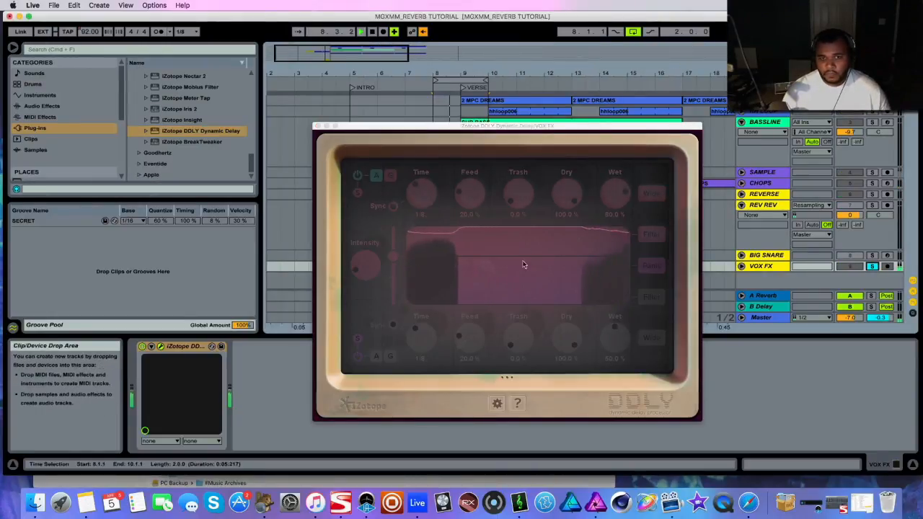
Lower DDLY's signal split level slightly during playback and check the note delay times on the calculator page in Safari
{"action": "left_click_drag", "start_coordinate": [393, 258], "coordinate": [393, 261]}
{"action": "key", "text": "space"}
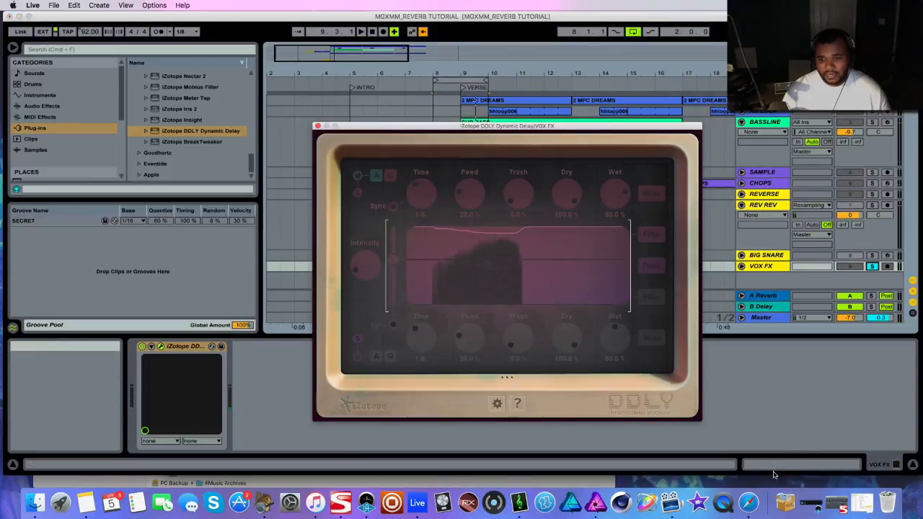
{"action": "left_click", "coordinate": [748, 503]}
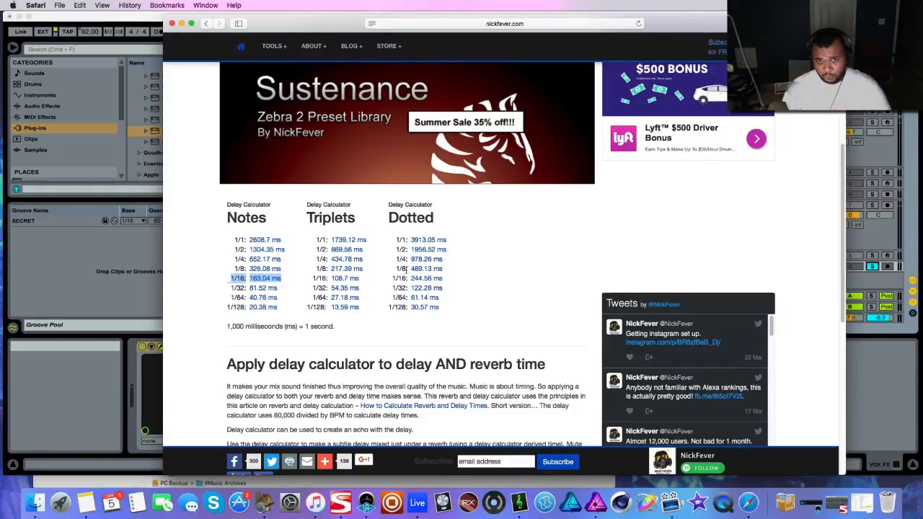
{"action": "left_click", "coordinate": [877, 382]}
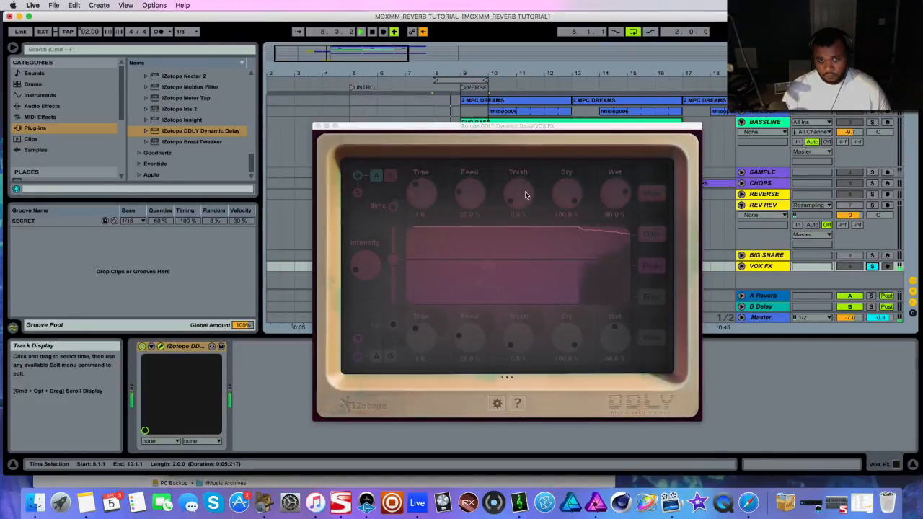
Raise the Trash amount of DDLY's upper delay, cut the lows with its filter, and close the plug-in window
{"action": "left_click_drag", "start_coordinate": [524, 193], "coordinate": [521, 151]}
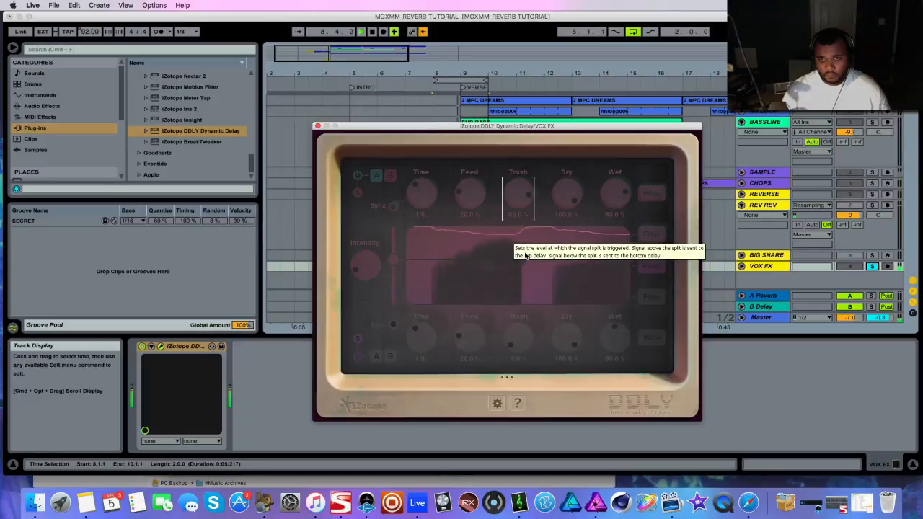
{"action": "left_click", "coordinate": [651, 234]}
{"action": "key", "text": "space"}
{"action": "left_click_drag", "start_coordinate": [409, 262], "coordinate": [478, 262]}
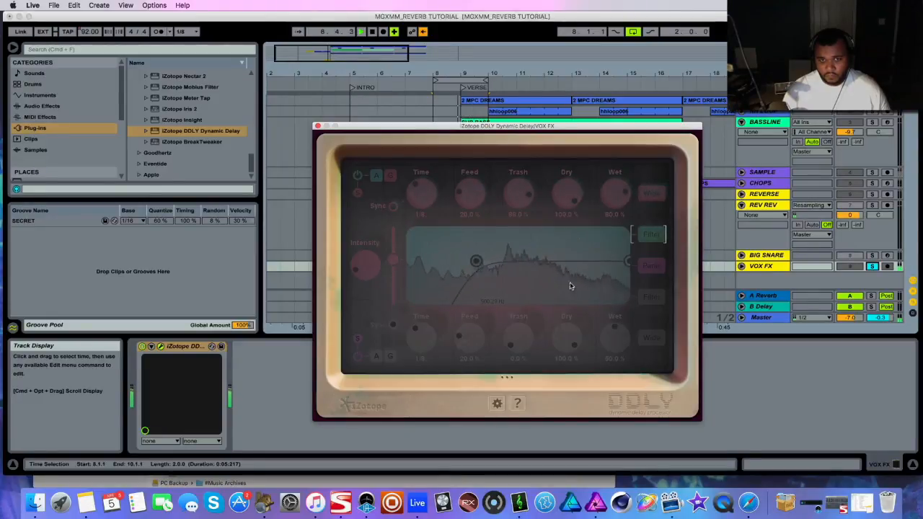
{"action": "left_click", "coordinate": [318, 127]}
Copy the Large Space Chorus reverb from the REVERSE track to the VOX FX track, after the DDLY delay
{"action": "scroll", "coordinate": [154, 134], "scroll_direction": "up", "scroll_amount": 5}
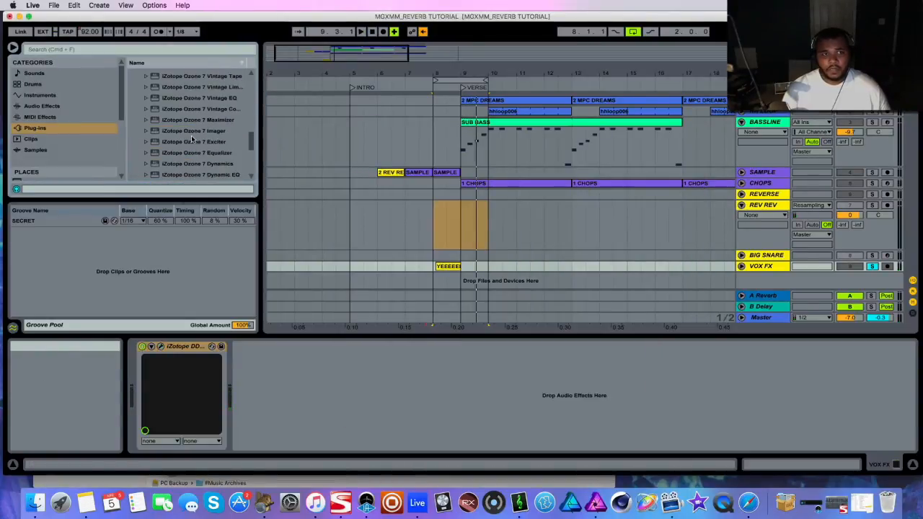
{"action": "left_click", "coordinate": [95, 105]}
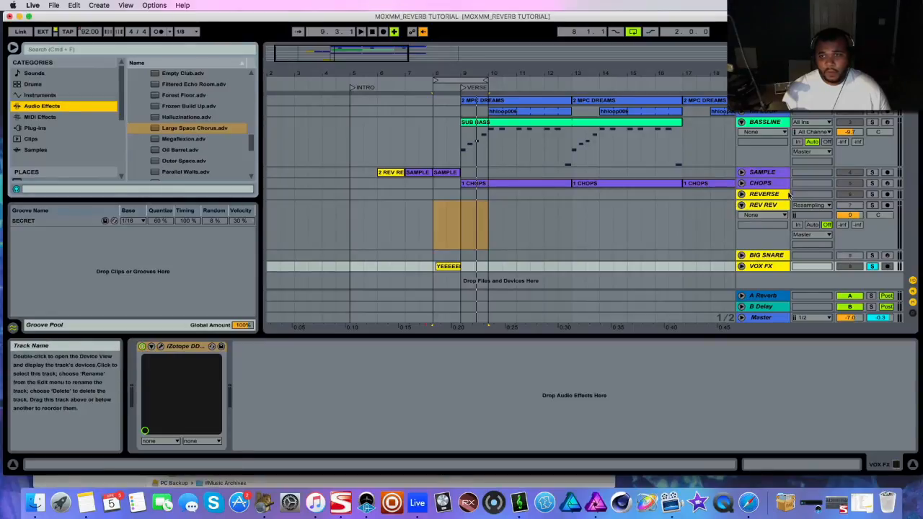
{"action": "left_click", "coordinate": [758, 207]}
{"action": "left_click", "coordinate": [765, 196]}
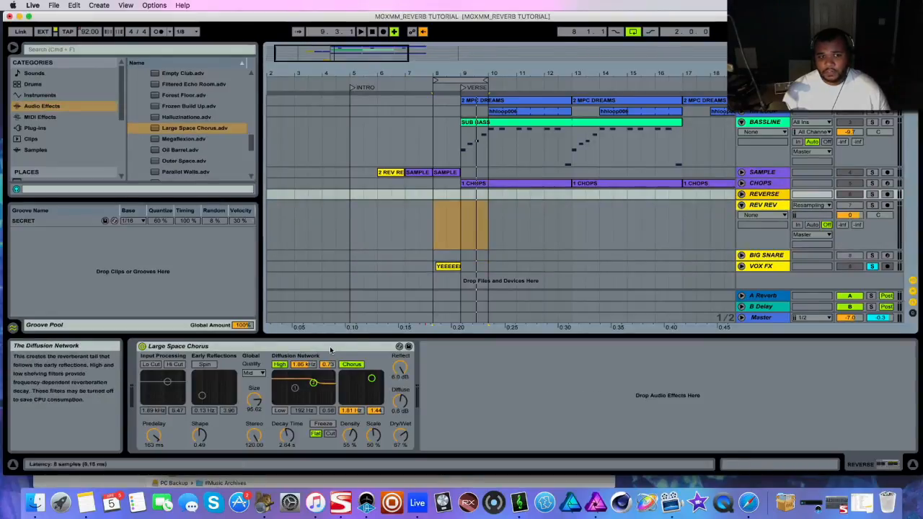
{"action": "left_click", "coordinate": [332, 347]}
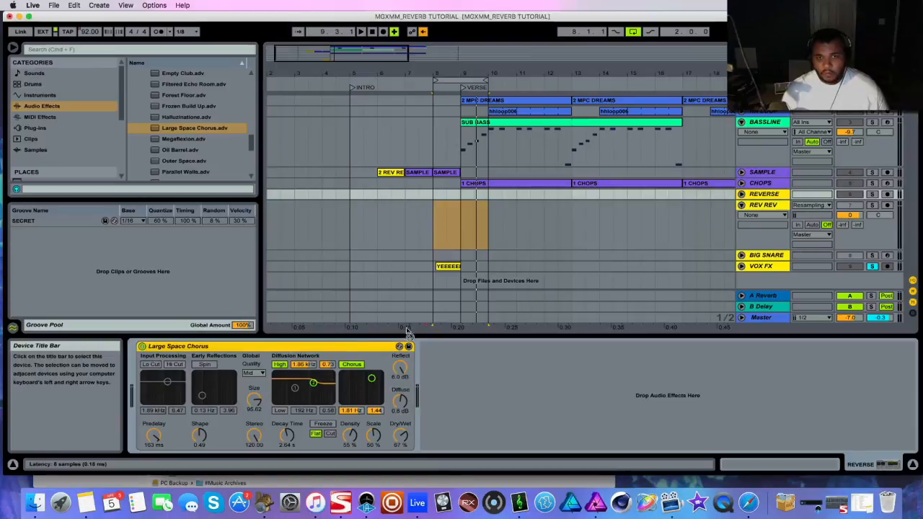
{"action": "left_click", "coordinate": [761, 266]}
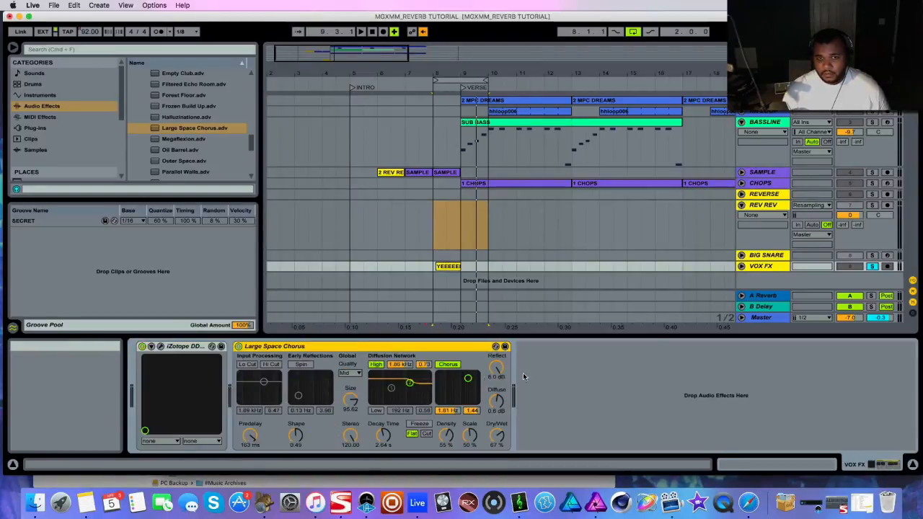
Play the soloed VOX FX track from bar 8 to hear the delay and reverb together
{"action": "left_click", "coordinate": [434, 235]}
{"action": "key", "text": "space"}
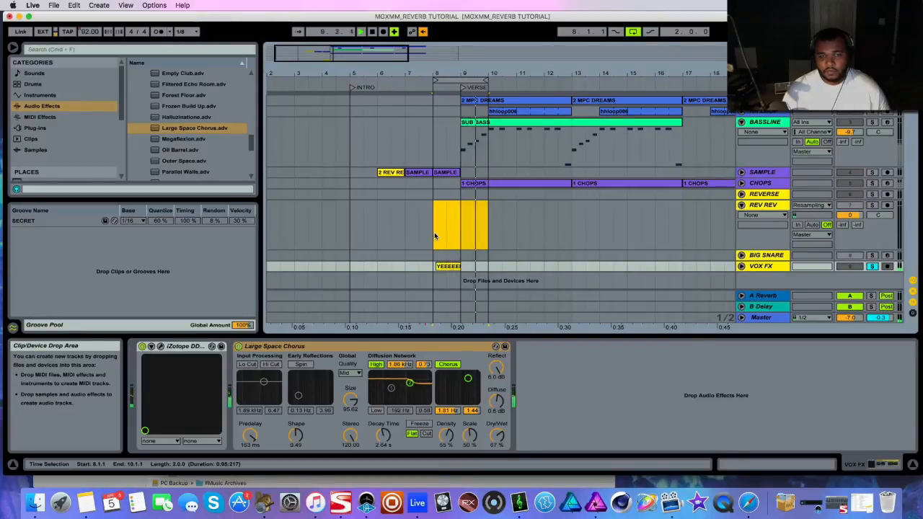
{"action": "key", "text": "space"}
Turn off the VOX FX solo, play the full arrangement from bar 6, and extend the loop to run from bar 6 to bar 13
{"action": "mouse_move", "coordinate": [435, 81]}
{"action": "left_mouse_down"}
{"action": "mouse_move", "coordinate": [367, 81]}
{"action": "mouse_move", "coordinate": [379, 81]}
{"action": "left_mouse_up"}
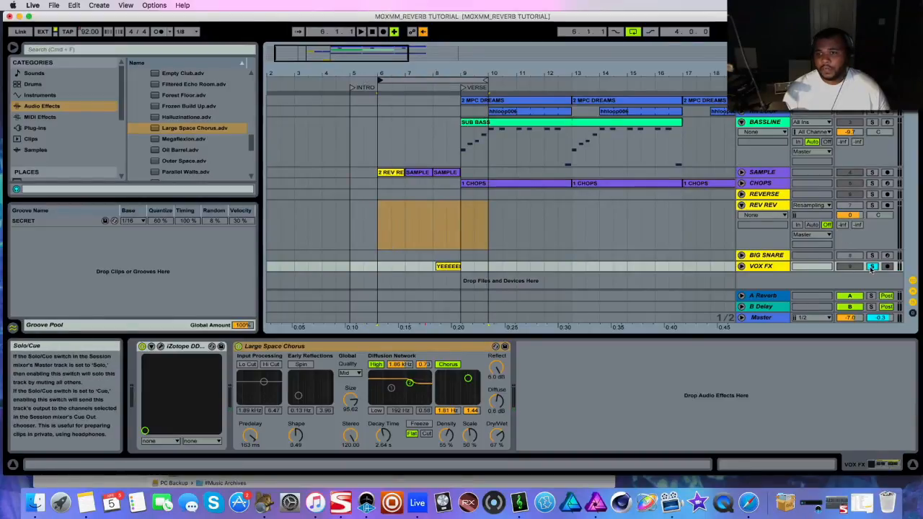
{"action": "key", "text": "space"}
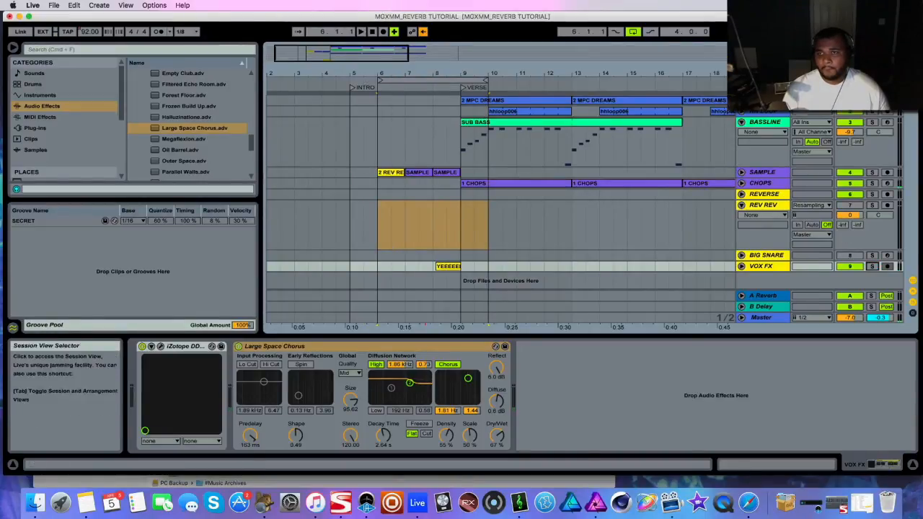
{"action": "left_click", "coordinate": [912, 59]}
{"action": "left_click", "coordinate": [912, 48]}
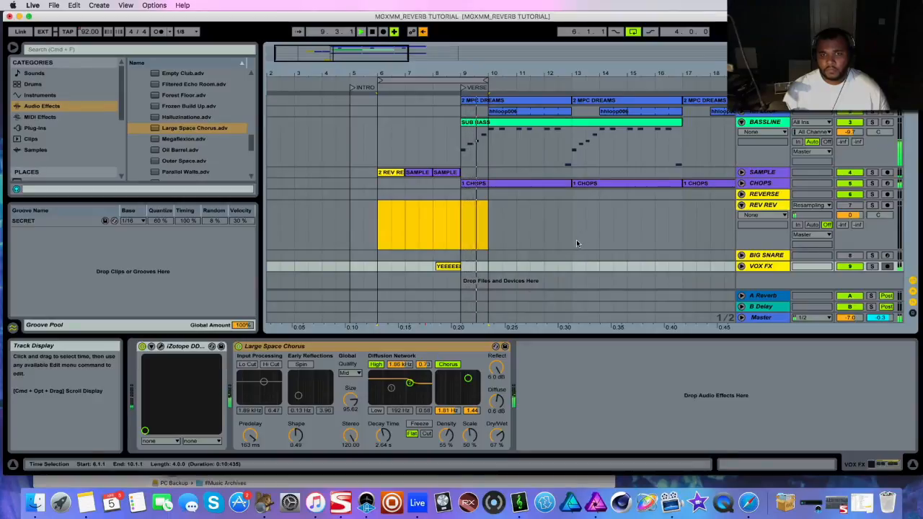
{"action": "left_click_drag", "start_coordinate": [488, 81], "coordinate": [571, 81]}
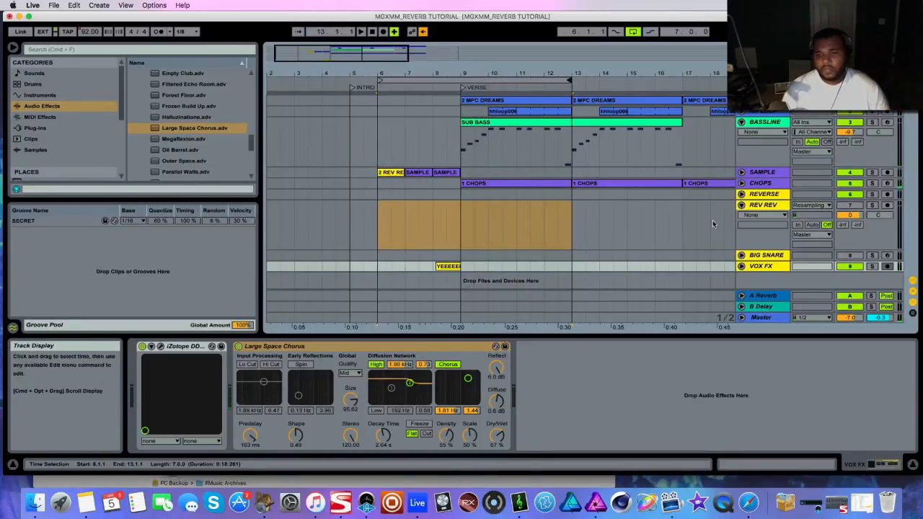
Fold the REV REV track and move the VOX FX track above the REVERSE track
{"action": "left_click", "coordinate": [765, 199]}
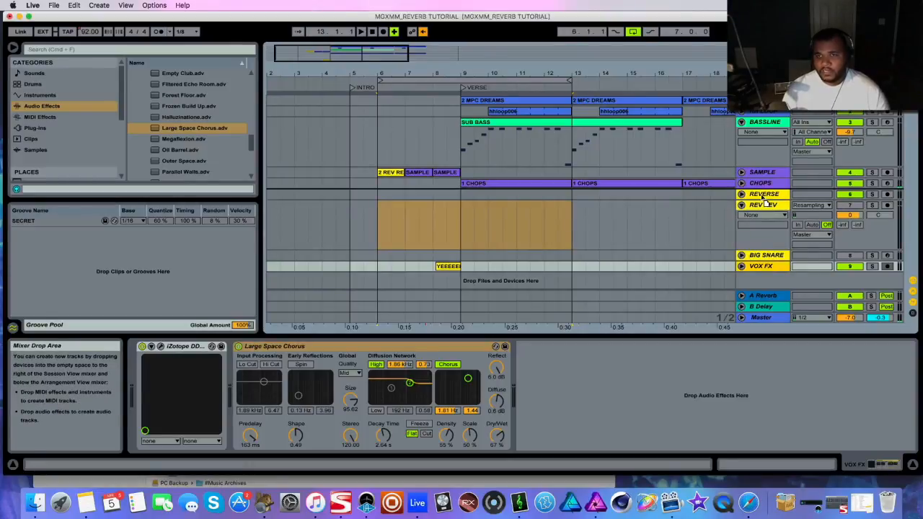
{"action": "left_click_drag", "start_coordinate": [761, 194], "coordinate": [757, 196]}
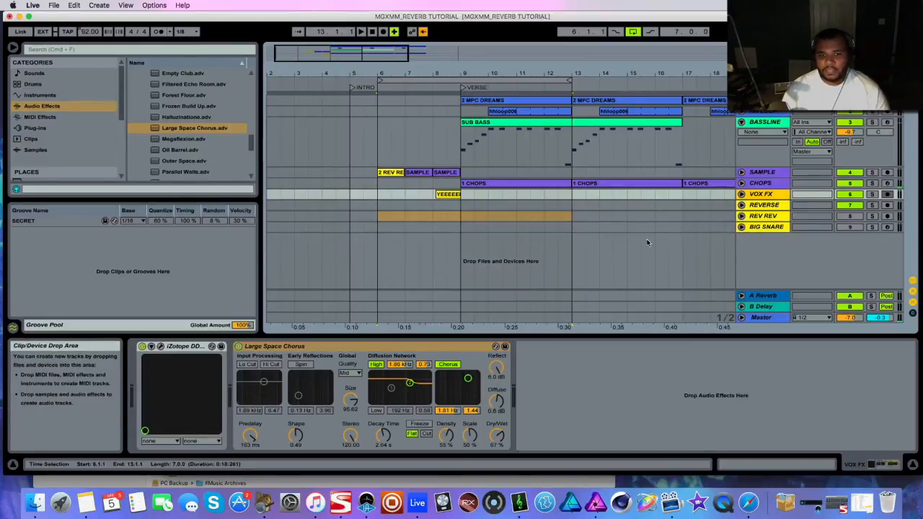
Activate and arm the BIG SNARE track and copy the Large Space Chorus reverb from VOX FX onto it
{"action": "left_click", "coordinate": [763, 228]}
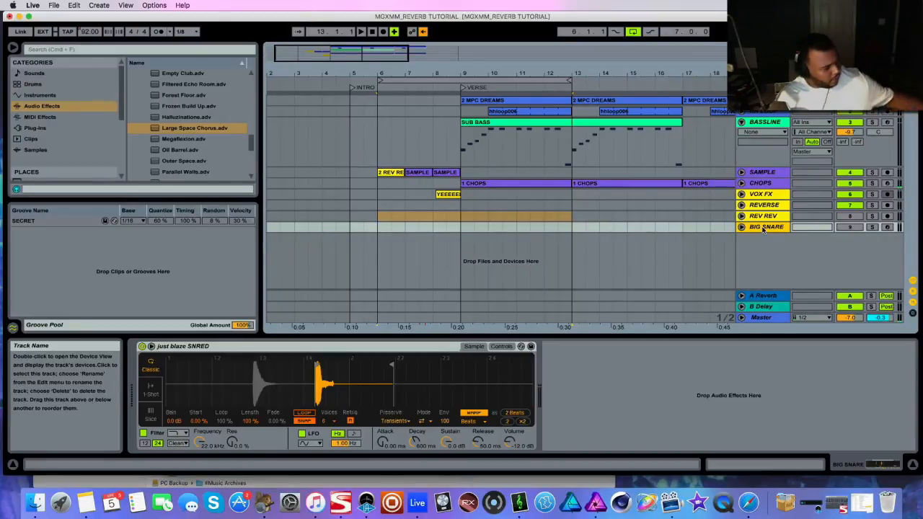
{"action": "left_click", "coordinate": [888, 227]}
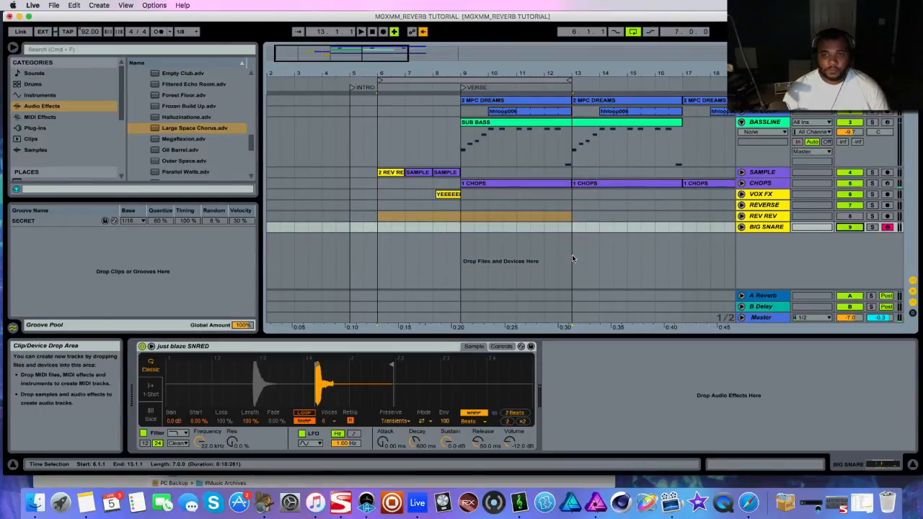
{"action": "left_click", "coordinate": [759, 194]}
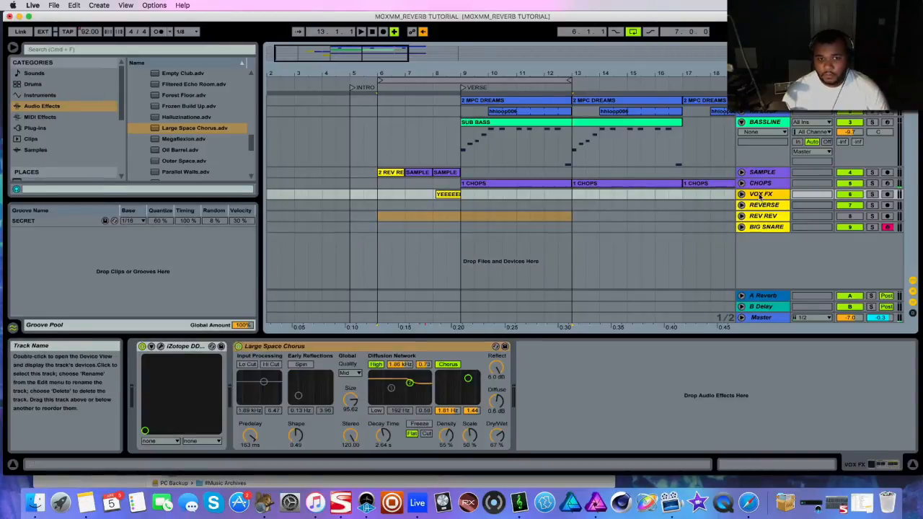
{"action": "left_click", "coordinate": [368, 348]}
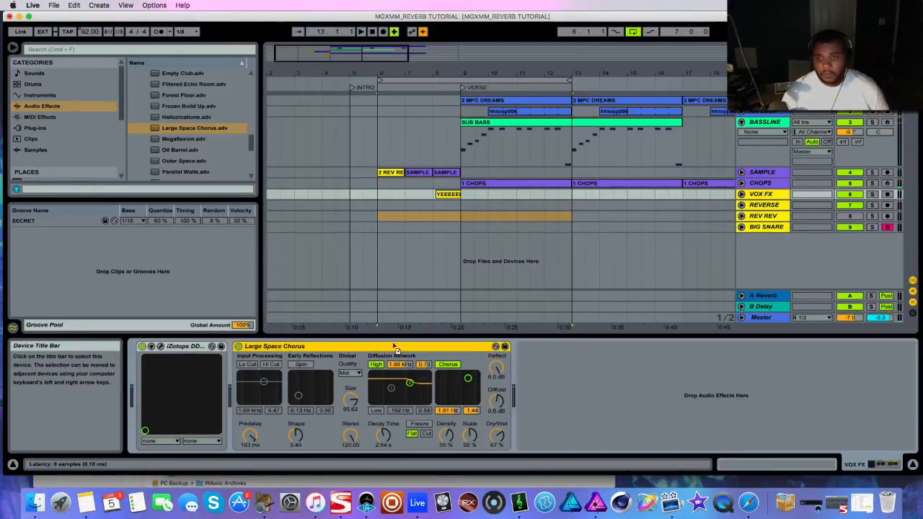
{"action": "left_click", "coordinate": [759, 229]}
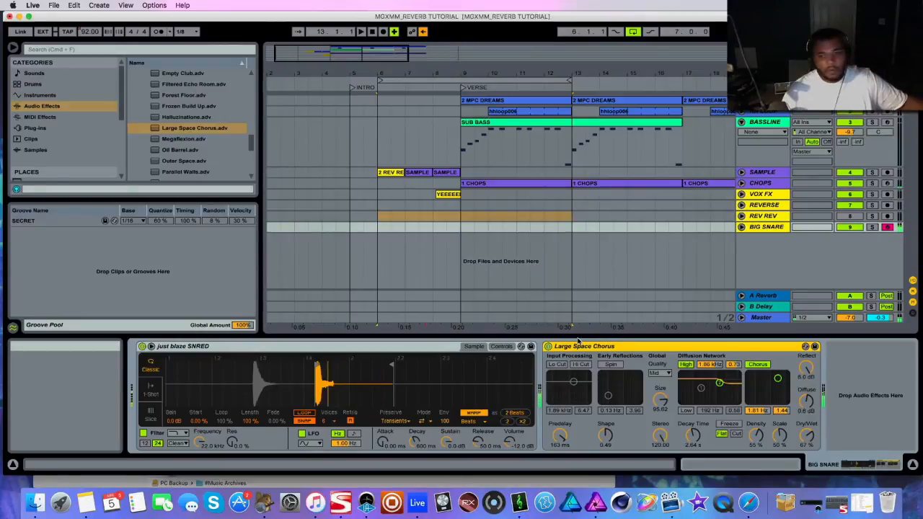
Set the BIG SNARE reverb's predelay to about 81.8 ms, using the 1/32-note time from the delay calculator in Safari
{"action": "left_click", "coordinate": [750, 505]}
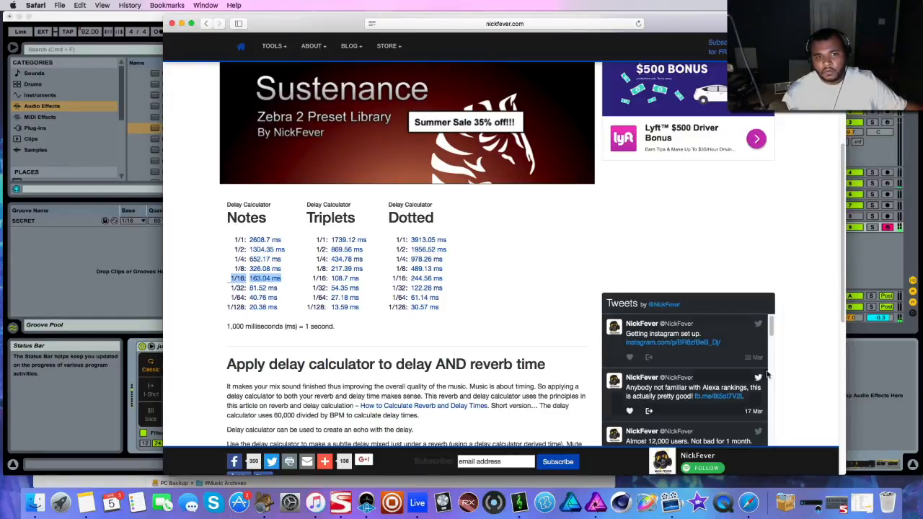
{"action": "left_click", "coordinate": [881, 393]}
{"action": "left_click_drag", "start_coordinate": [561, 437], "coordinate": [560, 441]}
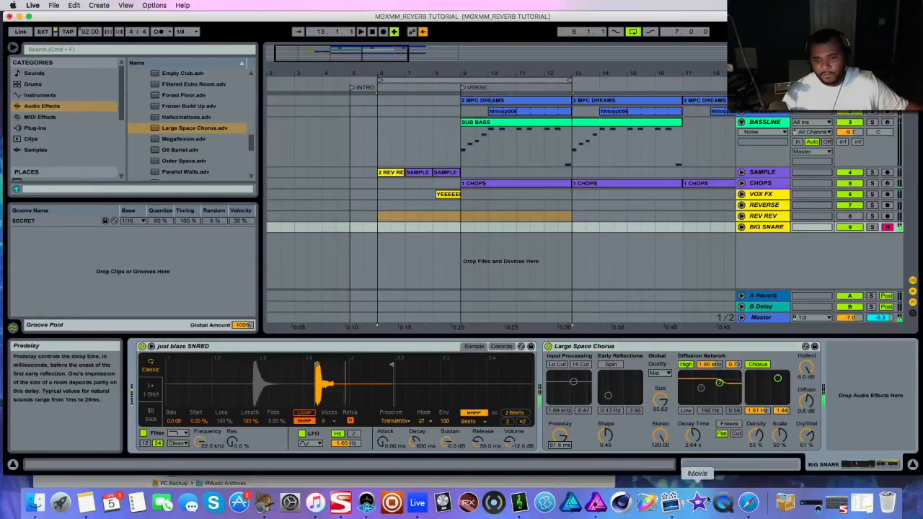
{"action": "left_click", "coordinate": [748, 502]}
{"action": "left_click_drag", "start_coordinate": [274, 290], "coordinate": [225, 288]}
{"action": "left_click", "coordinate": [224, 290]}
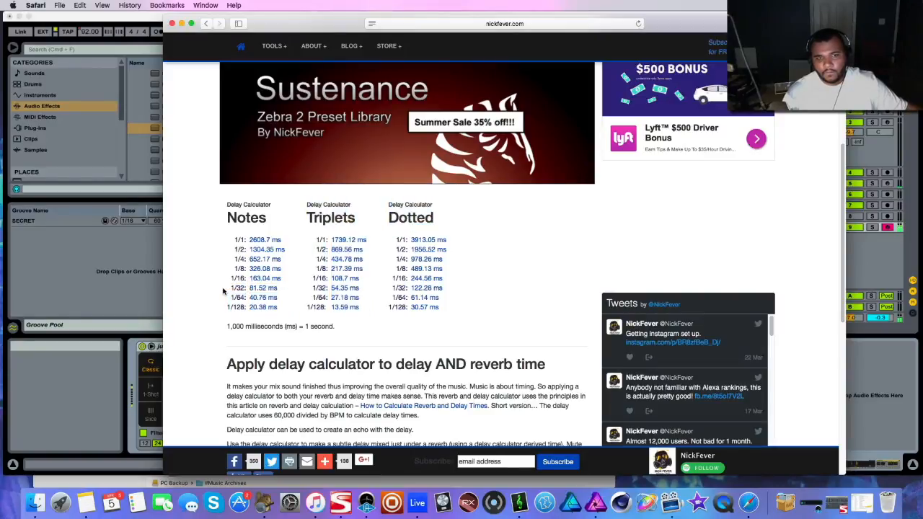
{"action": "left_click", "coordinate": [881, 417]}
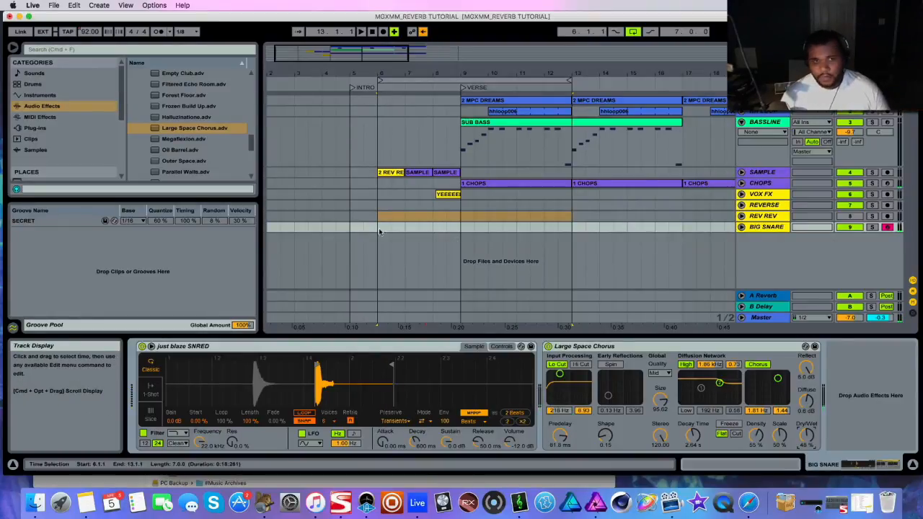
Play the arrangement from bar 5, and insert an empty one-bar MIDI clip at bar 8 on the BIG SNARE track
{"action": "left_click", "coordinate": [354, 216]}
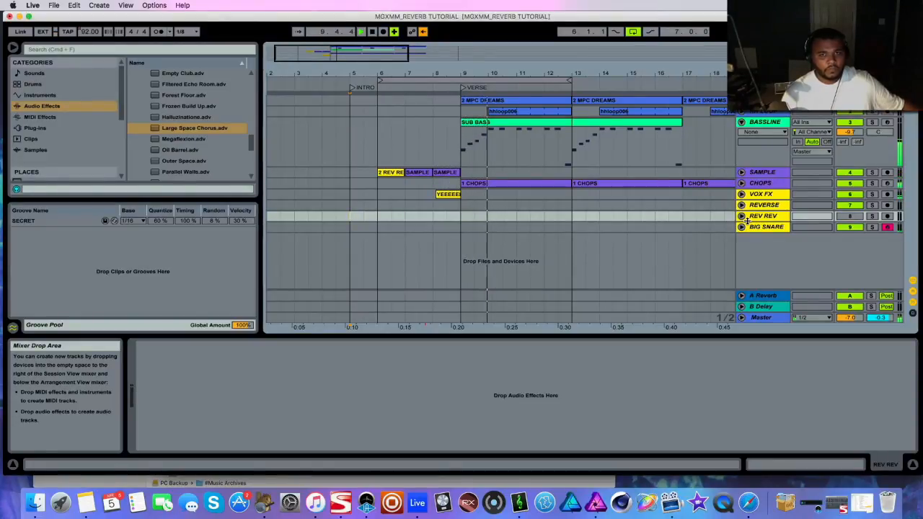
{"action": "left_click_drag", "start_coordinate": [464, 229], "coordinate": [444, 228]}
{"action": "right_click", "coordinate": [439, 229]}
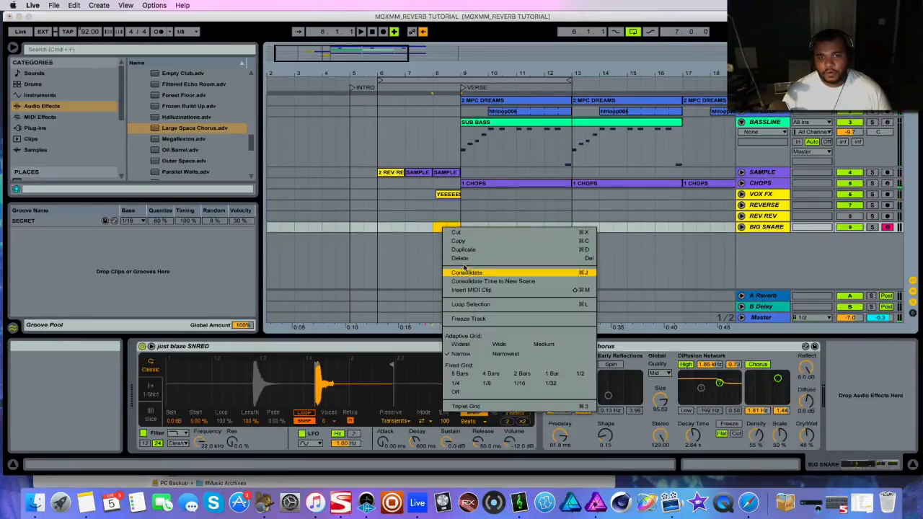
{"action": "key", "text": "Escape"}
{"action": "left_click_drag", "start_coordinate": [462, 231], "coordinate": [434, 227]}
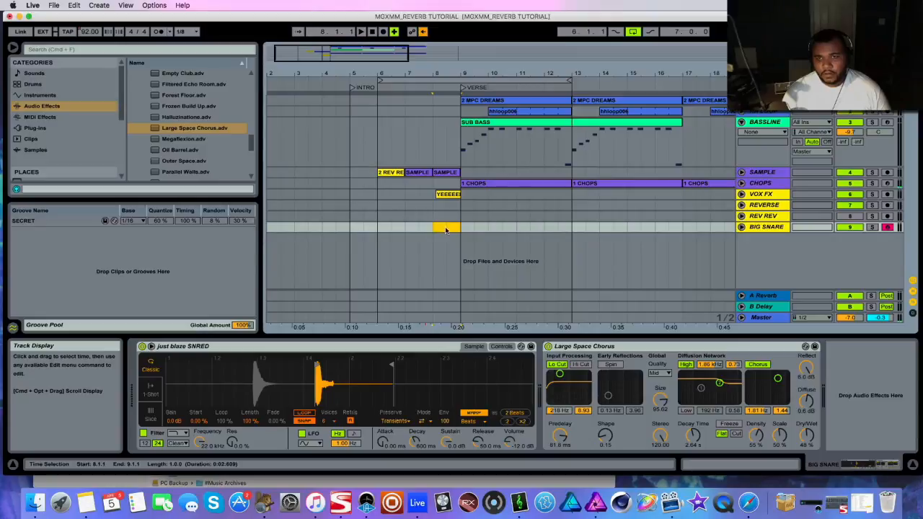
{"action": "right_click", "coordinate": [445, 230]}
{"action": "left_click", "coordinate": [473, 306]}
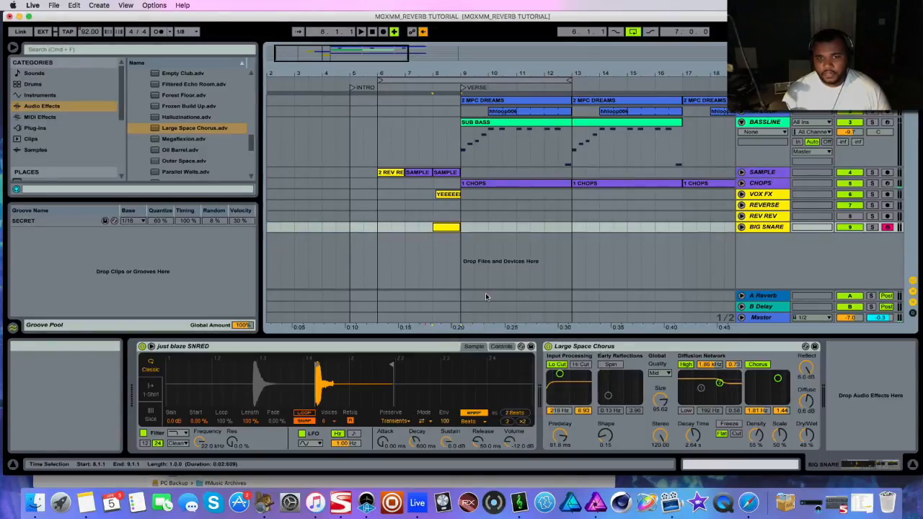
Start the loop at bar 8 and add a one-beat C3 note on beat 4 of the BIG SNARE clip
{"action": "left_click", "coordinate": [726, 466]}
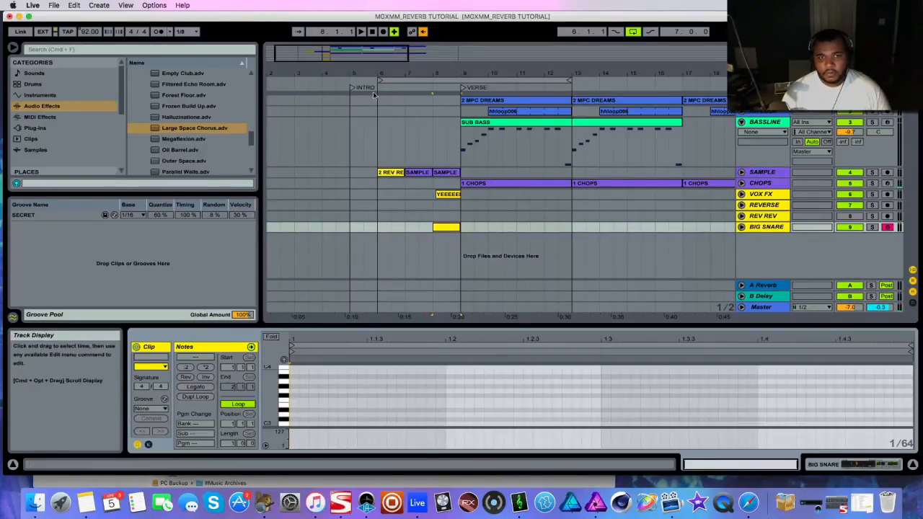
{"action": "left_click_drag", "start_coordinate": [379, 81], "coordinate": [435, 84]}
{"action": "key", "text": "space"}
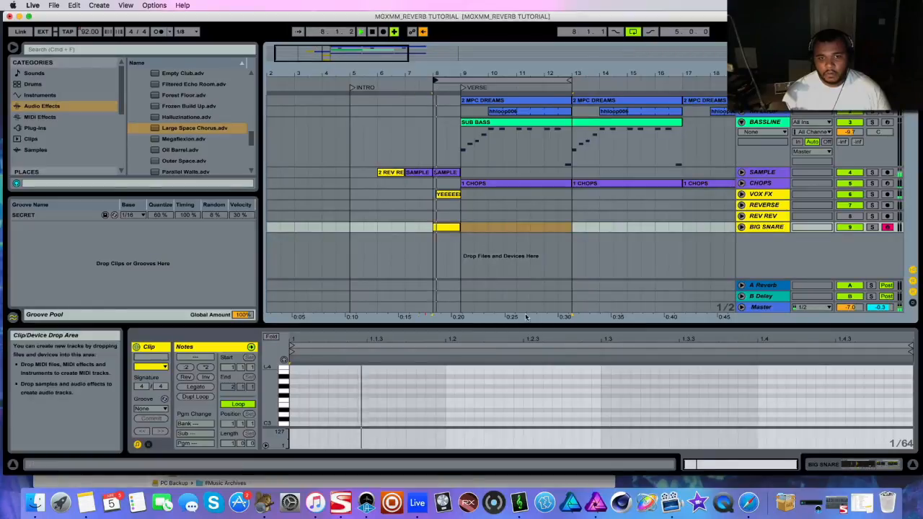
{"action": "key", "text": "space"}
{"action": "double_click", "coordinate": [762, 425]}
{"action": "left_click_drag", "start_coordinate": [762, 424], "coordinate": [910, 425]}
Play back the snare hit and lower the BIG SNARE track's volume slightly in the mixer
{"action": "key", "text": "space"}
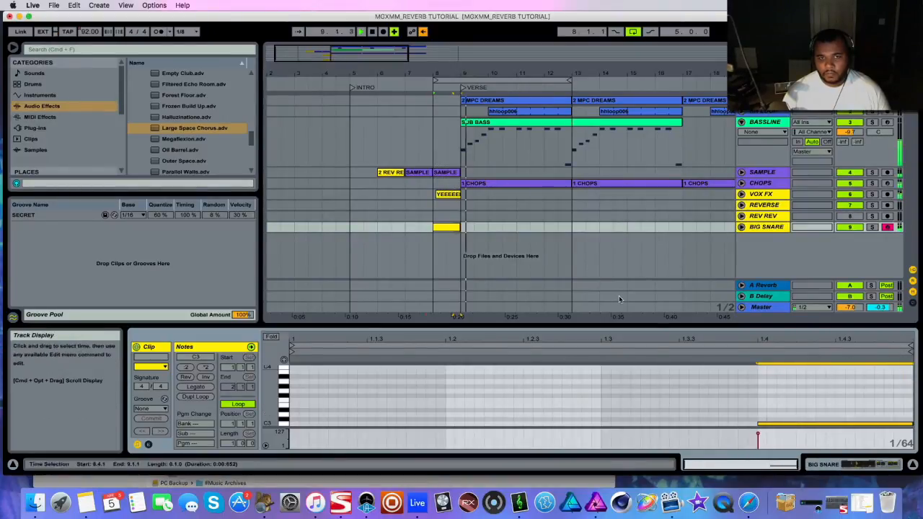
{"action": "key", "text": "Tab"}
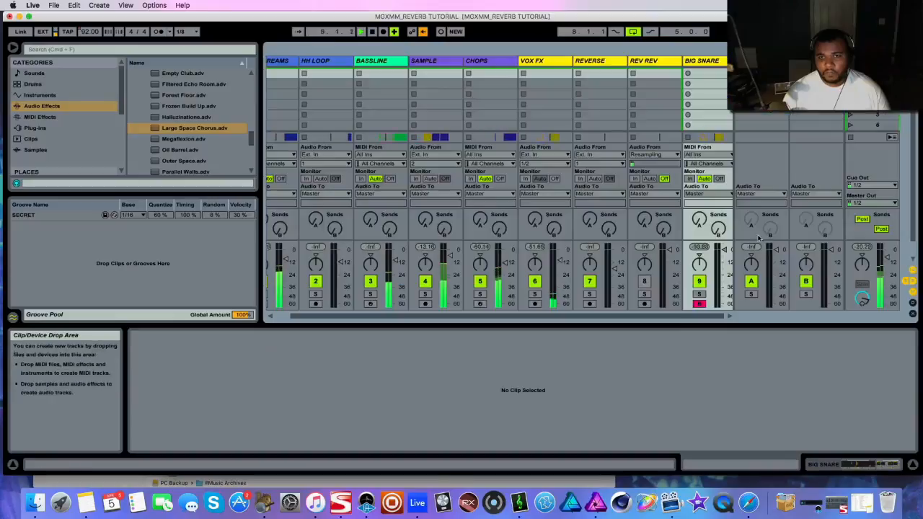
{"action": "left_click_drag", "start_coordinate": [725, 249], "coordinate": [725, 255]}
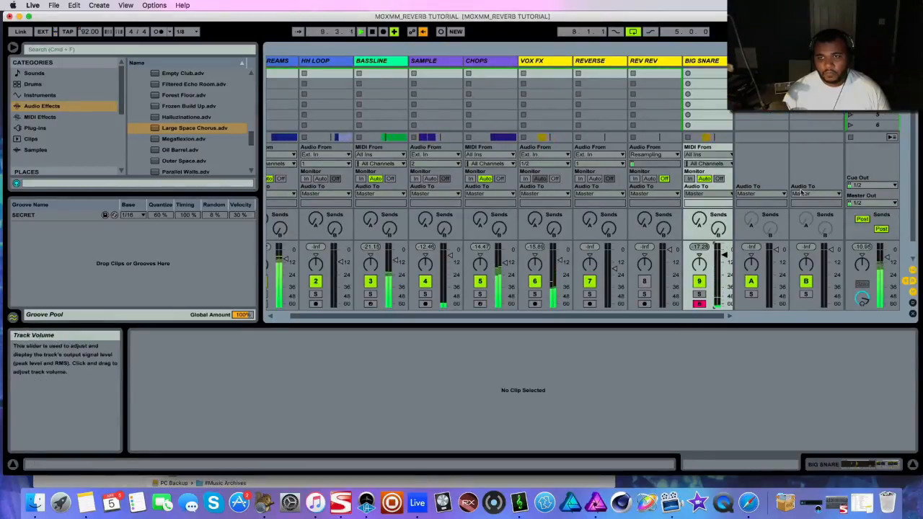
{"action": "key", "text": "Tab"}
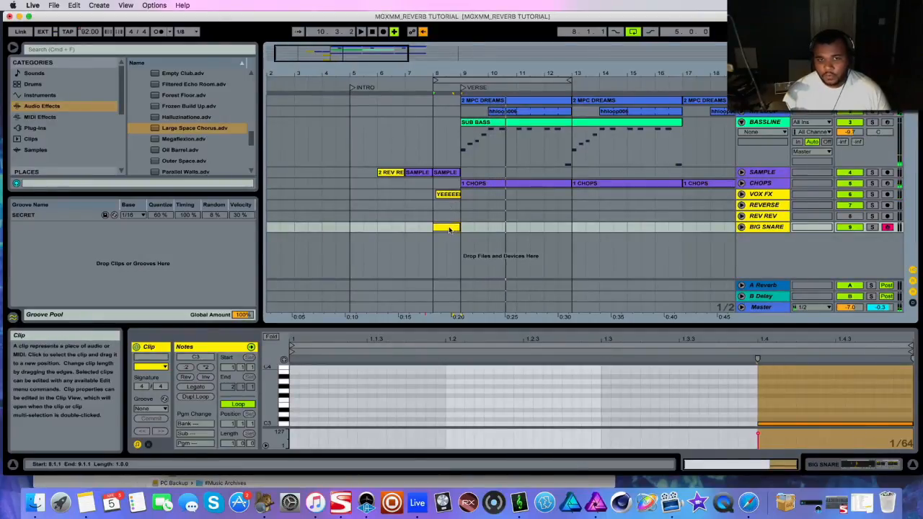
Move the BIG SNARE clip to start at bar 9, and remove beat 4 of that bar from the MPC DREAMS and SUB BASS clips
{"action": "left_click_drag", "start_coordinate": [449, 230], "coordinate": [479, 229]}
{"action": "key", "text": "space"}
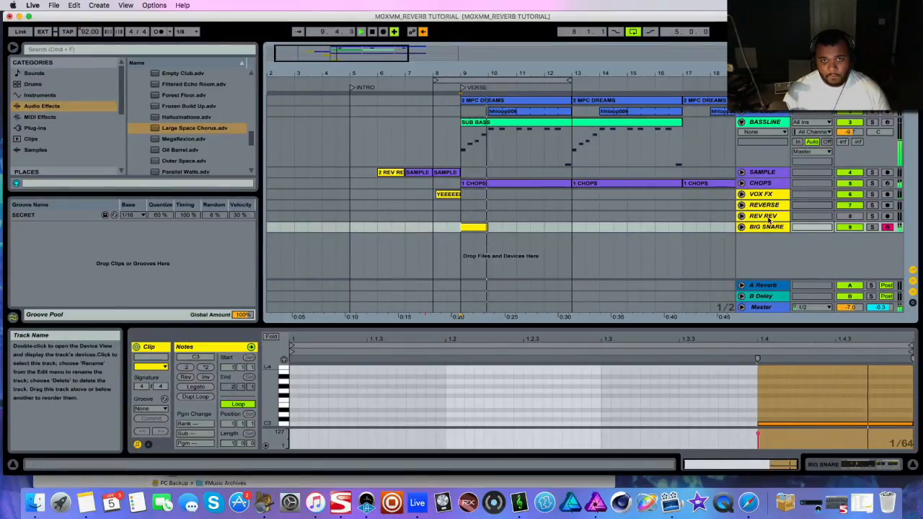
{"action": "left_click_drag", "start_coordinate": [393, 53], "coordinate": [351, 67]}
{"action": "key", "text": "space"}
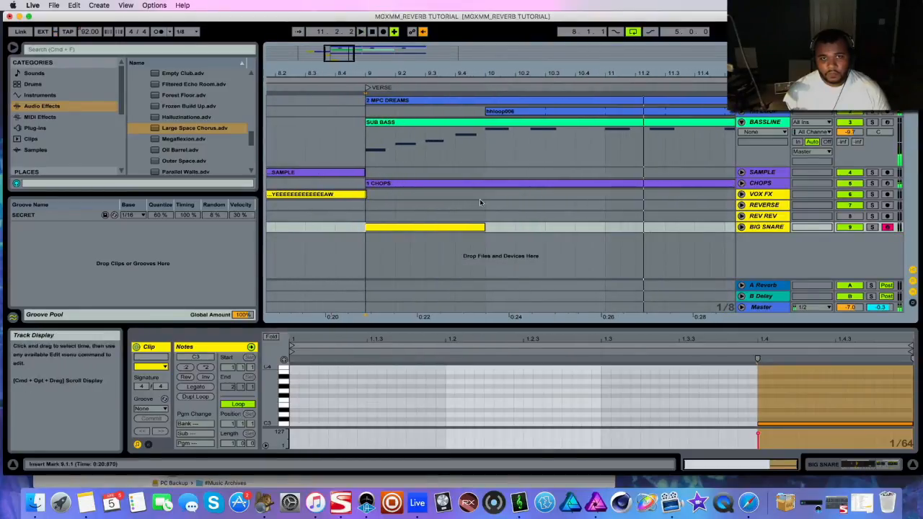
{"action": "left_click_drag", "start_coordinate": [486, 200], "coordinate": [453, 107]}
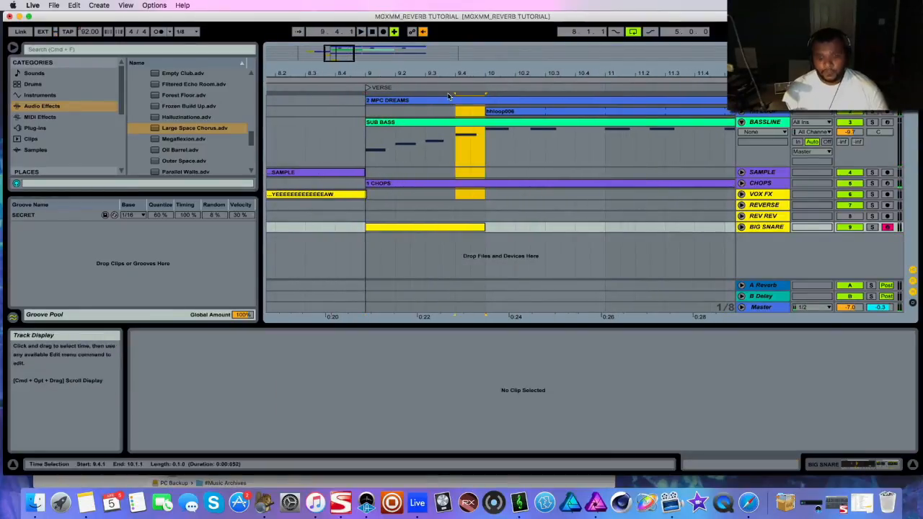
{"action": "key", "text": "Delete"}
Play the arrangement from bar 9 and set the BIG SNARE track's volume to 0.0 dB in the mixer
{"action": "left_click", "coordinate": [366, 251]}
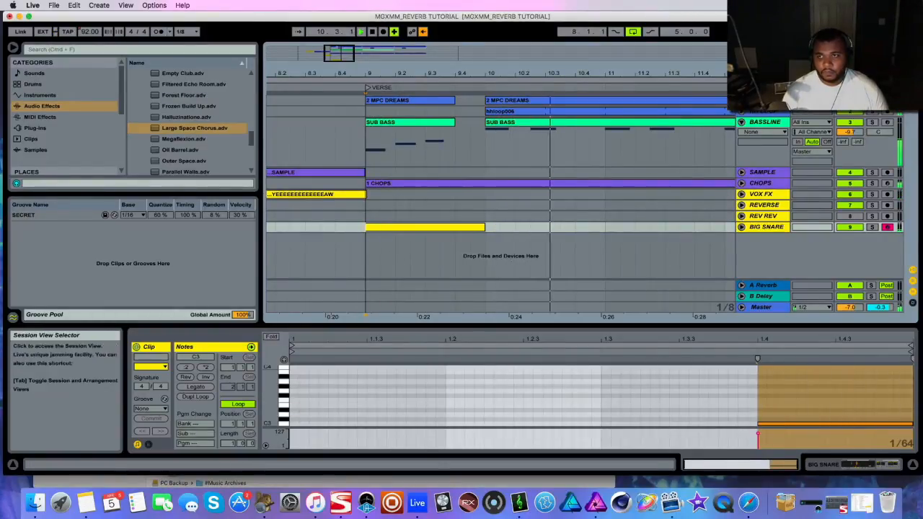
{"action": "left_click", "coordinate": [912, 271]}
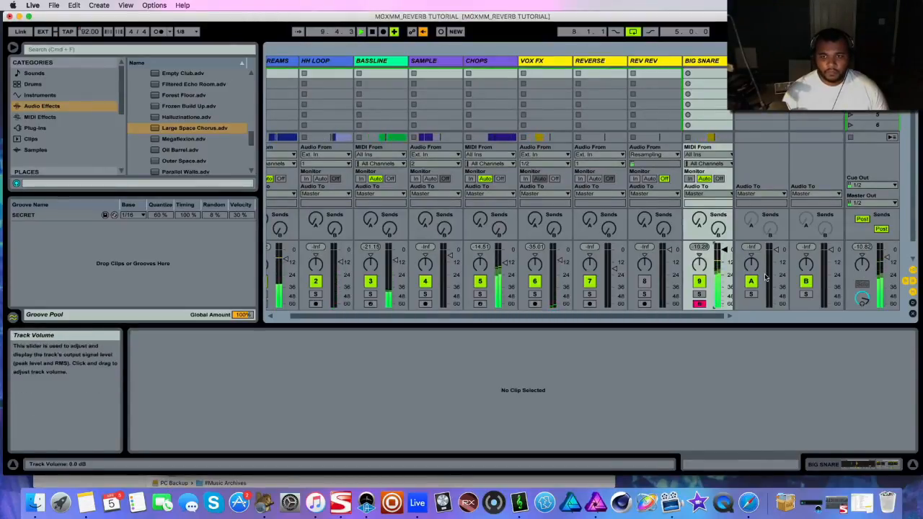
{"action": "left_click", "coordinate": [912, 49]}
Set the loop to run from bar 9 to bar 17, and shorten the hhloop006 and MPC DREAMS clips before bar 17 to end at 16.3
{"action": "left_click_drag", "start_coordinate": [395, 70], "coordinate": [436, 38]}
{"action": "left_click_drag", "start_coordinate": [495, 80], "coordinate": [561, 80]}
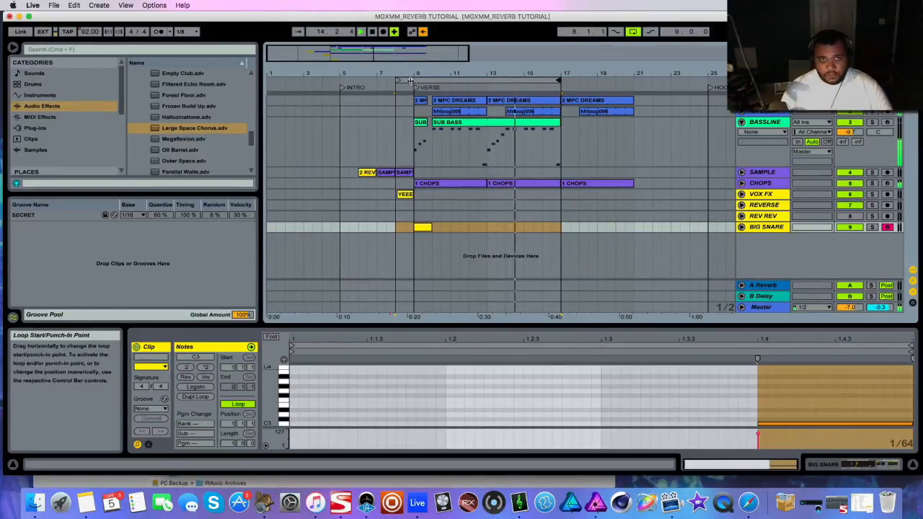
{"action": "left_click_drag", "start_coordinate": [398, 81], "coordinate": [415, 81]}
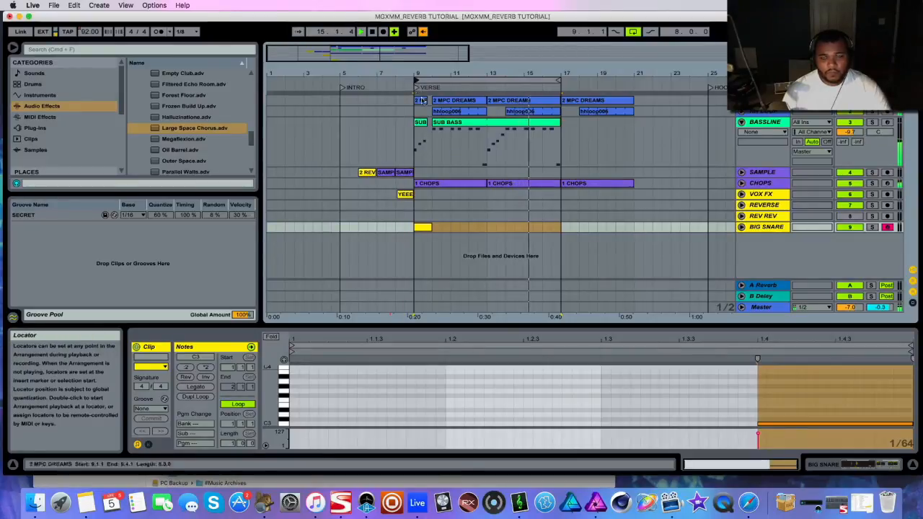
{"action": "left_click", "coordinate": [552, 111]}
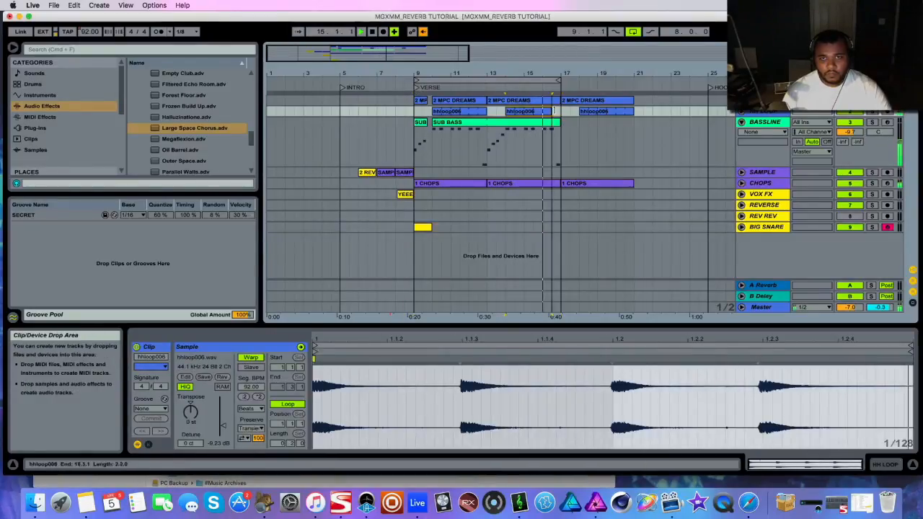
{"action": "left_click", "coordinate": [537, 100]}
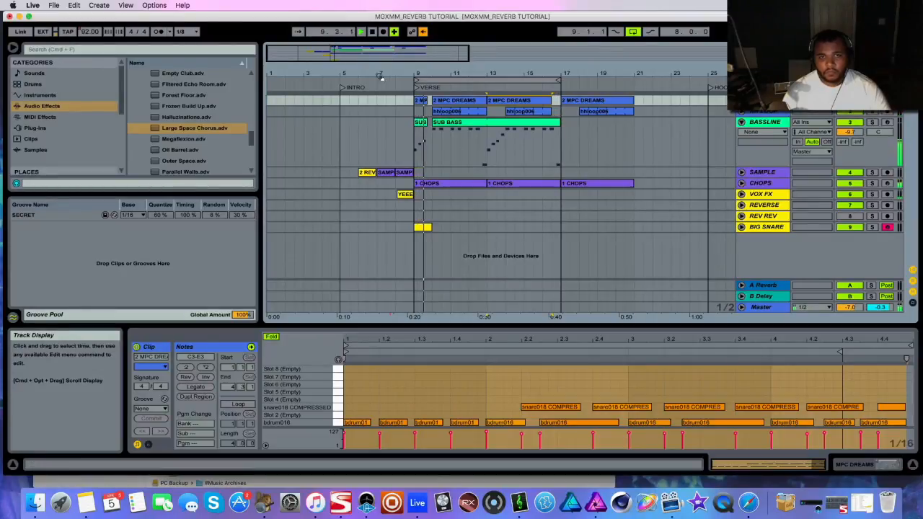
Start the loop at bar 6, play from there, and raise the Master volume to -2.6 dB in the mixer
{"action": "left_click_drag", "start_coordinate": [415, 78], "coordinate": [362, 78]}
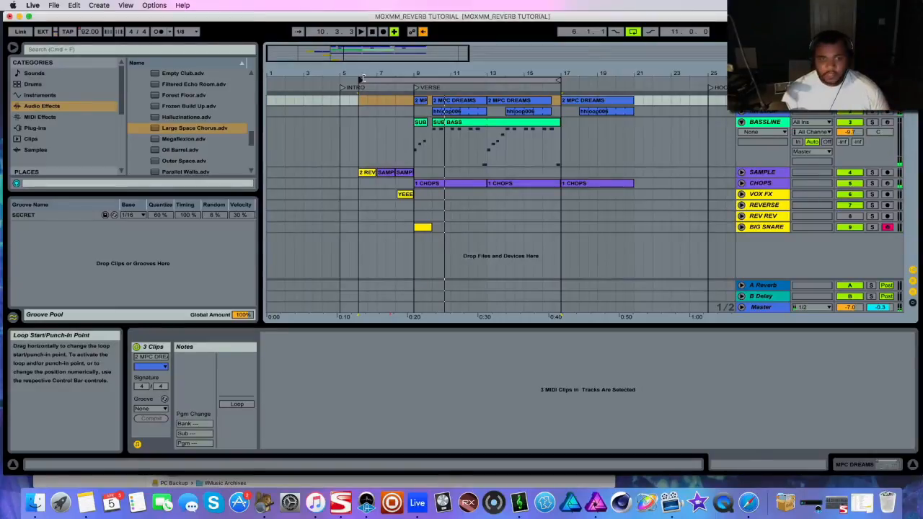
{"action": "left_click", "coordinate": [360, 145]}
{"action": "key", "text": "space"}
{"action": "key", "text": "Tab"}
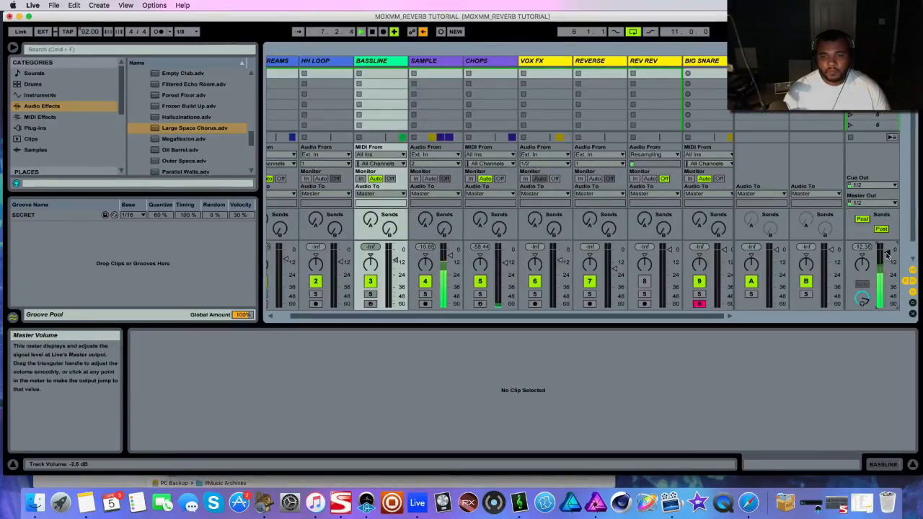
{"action": "key", "text": "Tab"}
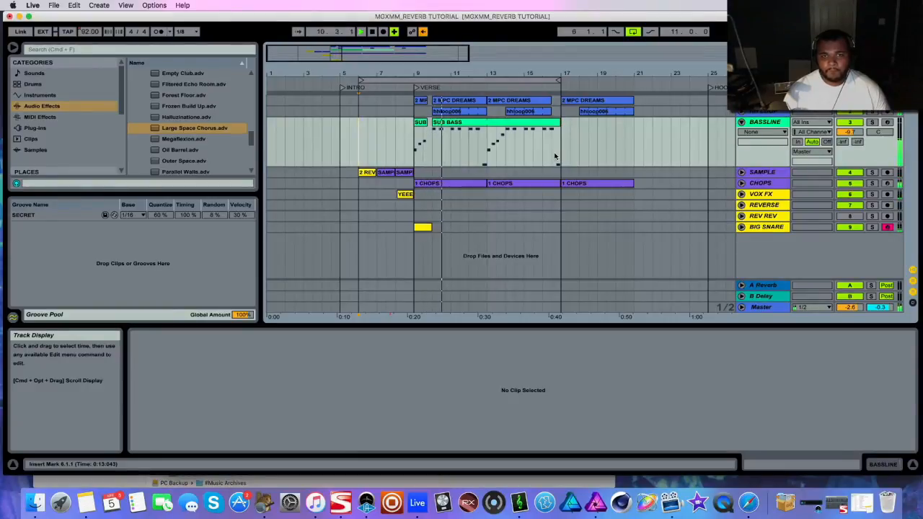
Delete the short SUB BASS clip at bar 9 and extend the following SUB BASS clip back to start at bar 9
{"action": "left_click_drag", "start_coordinate": [390, 54], "coordinate": [337, 95]}
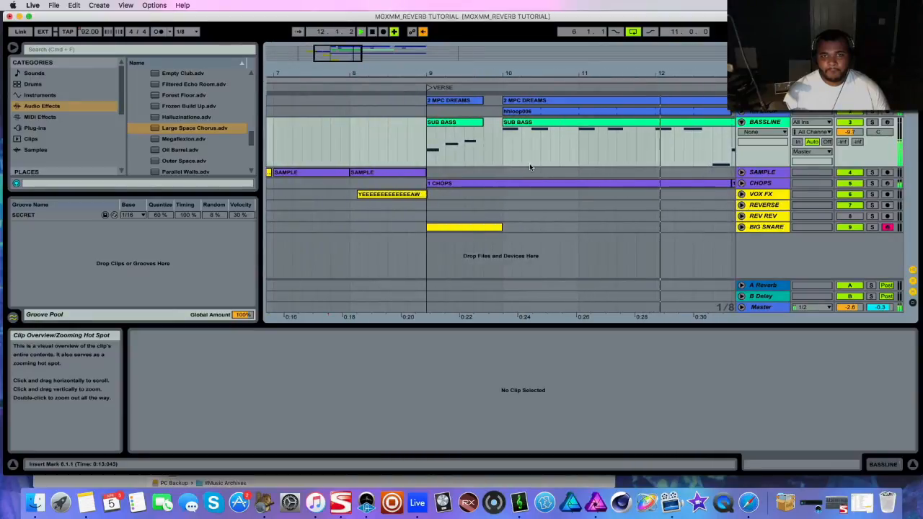
{"action": "left_click", "coordinate": [464, 125]}
{"action": "key", "text": "Delete"}
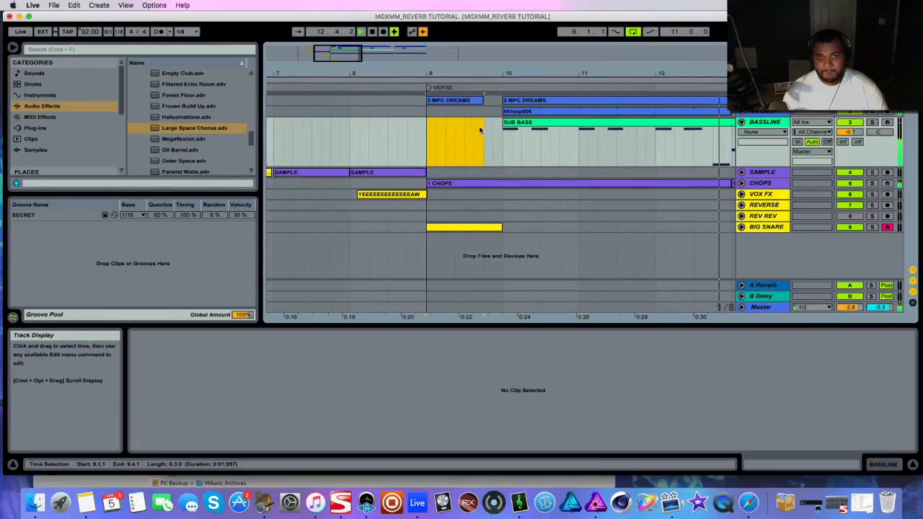
{"action": "left_click_drag", "start_coordinate": [503, 123], "coordinate": [445, 124]}
{"action": "left_click_drag", "start_coordinate": [420, 122], "coordinate": [429, 122]}
Move the loop start to bar 9 so that the loop covers only bars 9 to 17
{"action": "left_click_drag", "start_coordinate": [351, 48], "coordinate": [340, 28]}
{"action": "left_click_drag", "start_coordinate": [403, 81], "coordinate": [513, 90]}
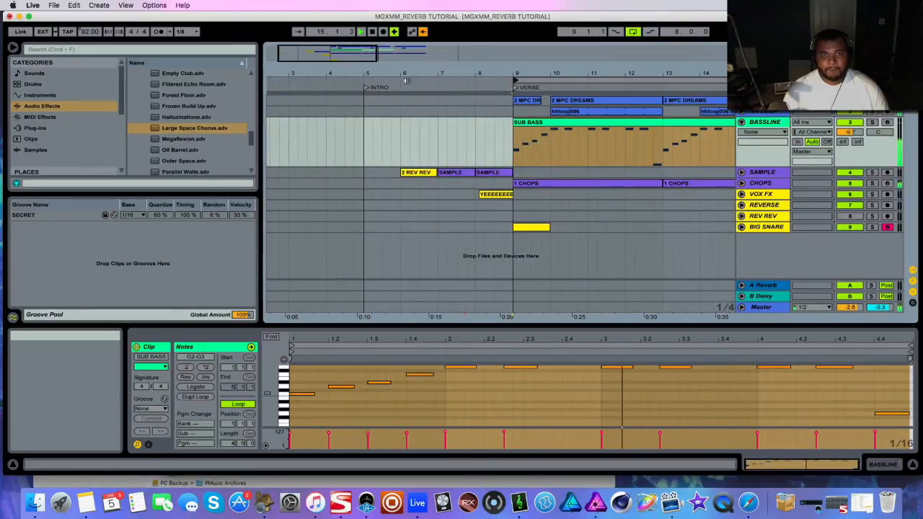
{"action": "left_click_drag", "start_coordinate": [362, 63], "coordinate": [360, 49]}
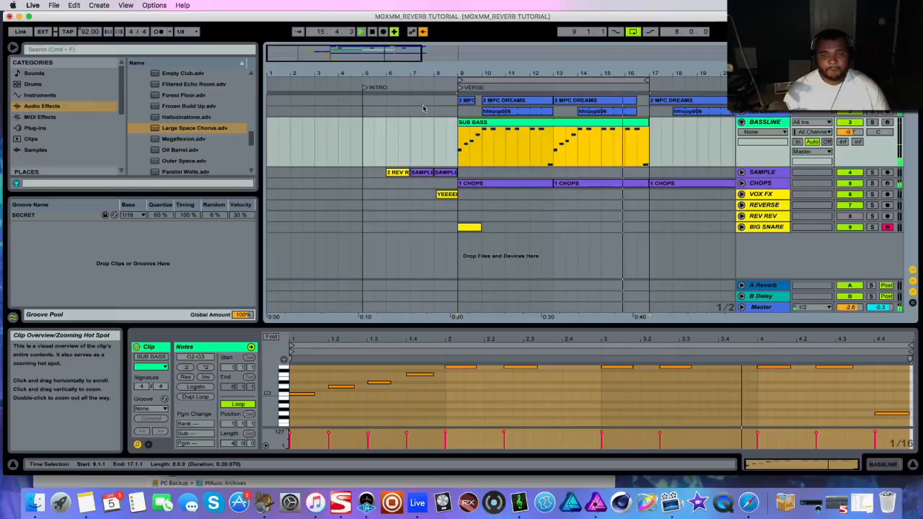